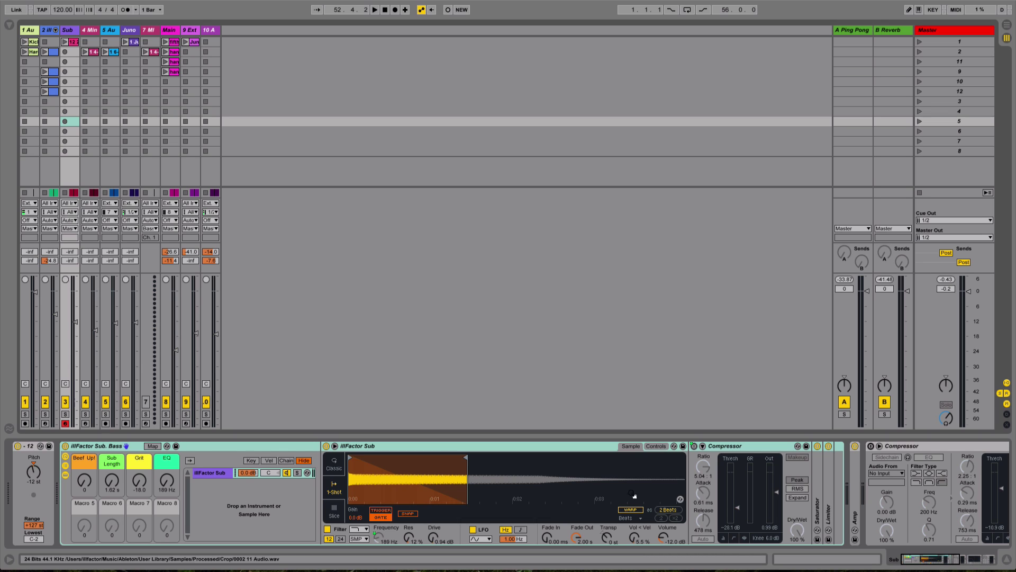
click(854, 446)
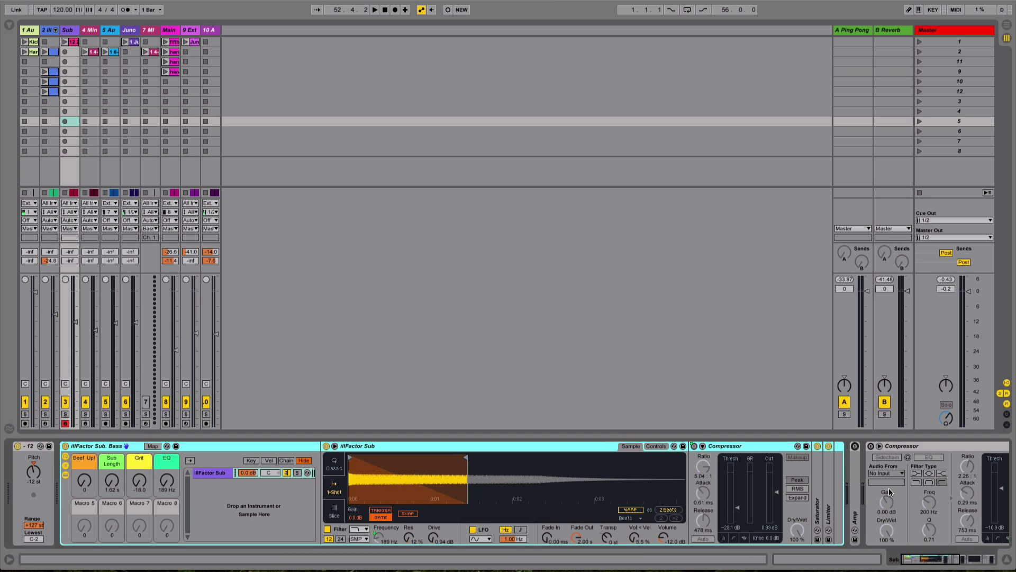
drag(904, 491, 884, 568)
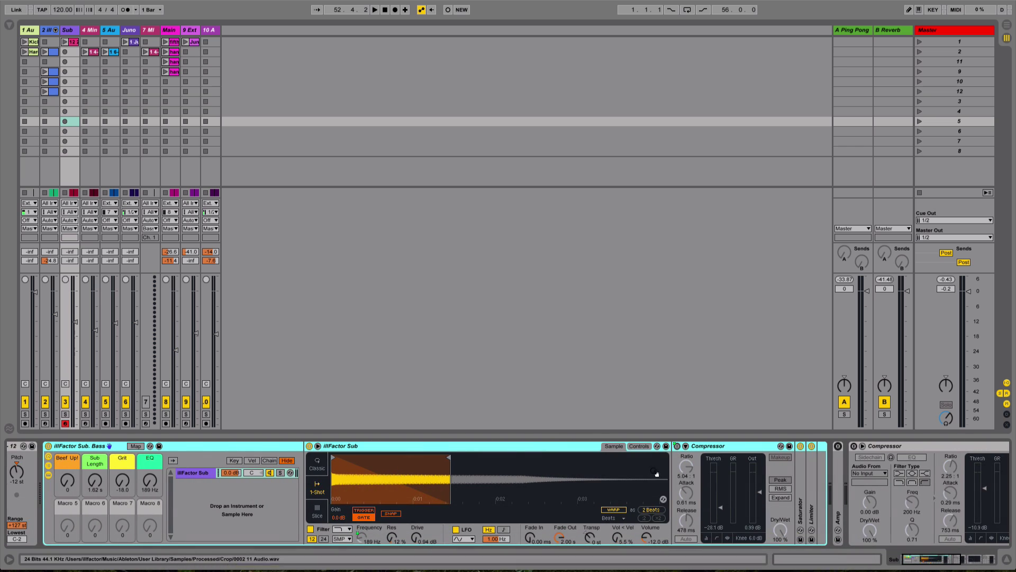
drag(547, 445, 671, 451)
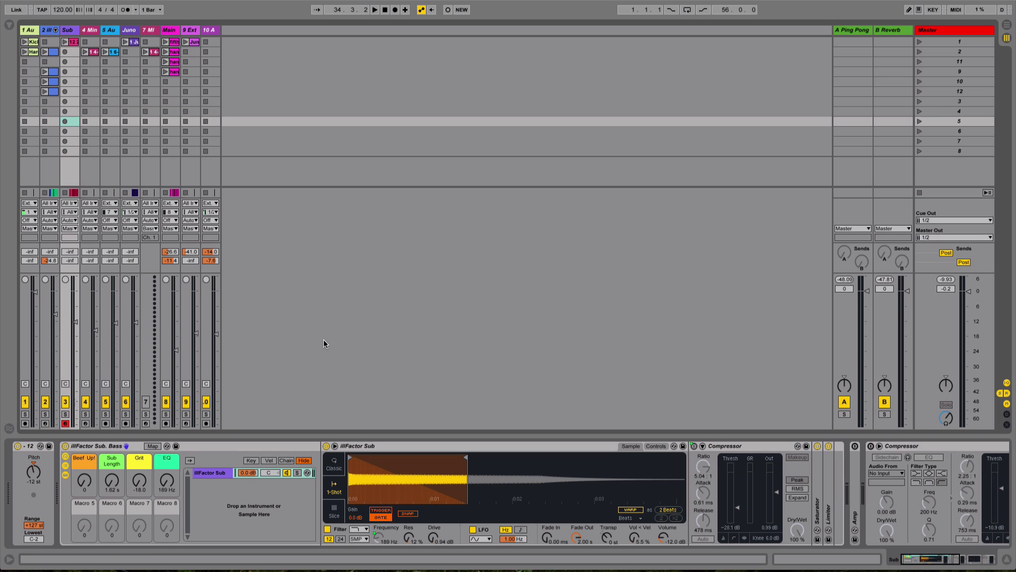
- Play the arrangement from around bar 33, check the levels in the Session view mixer, and stop playback
key(Tab)
key(space)
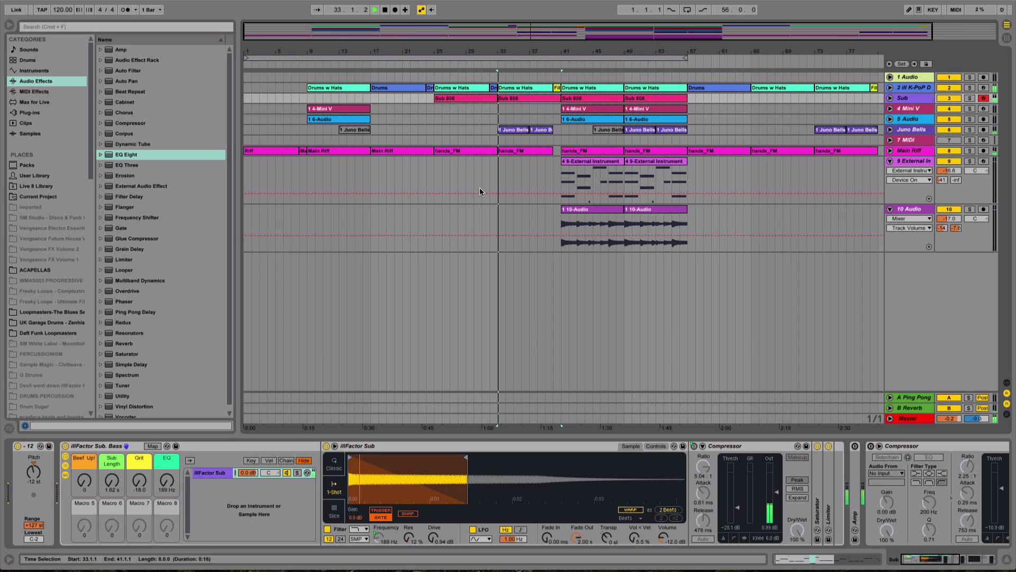
drag(546, 52, 441, 51)
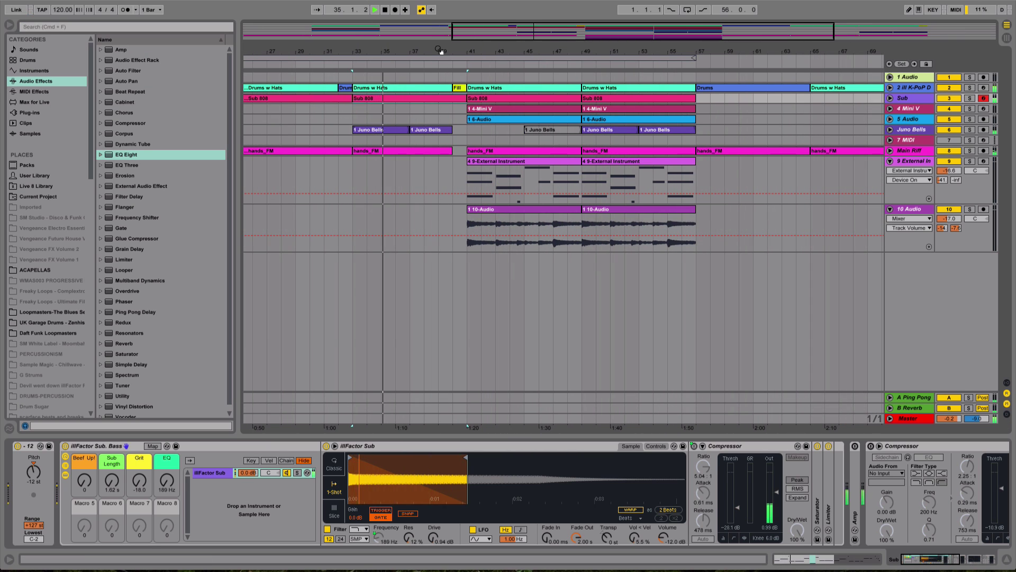
key(Tab)
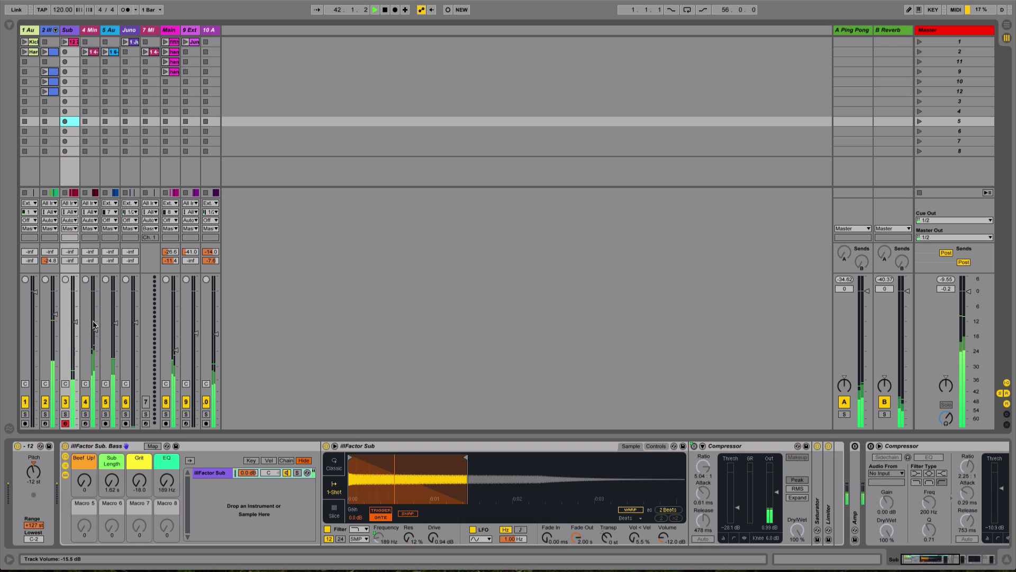
key(space)
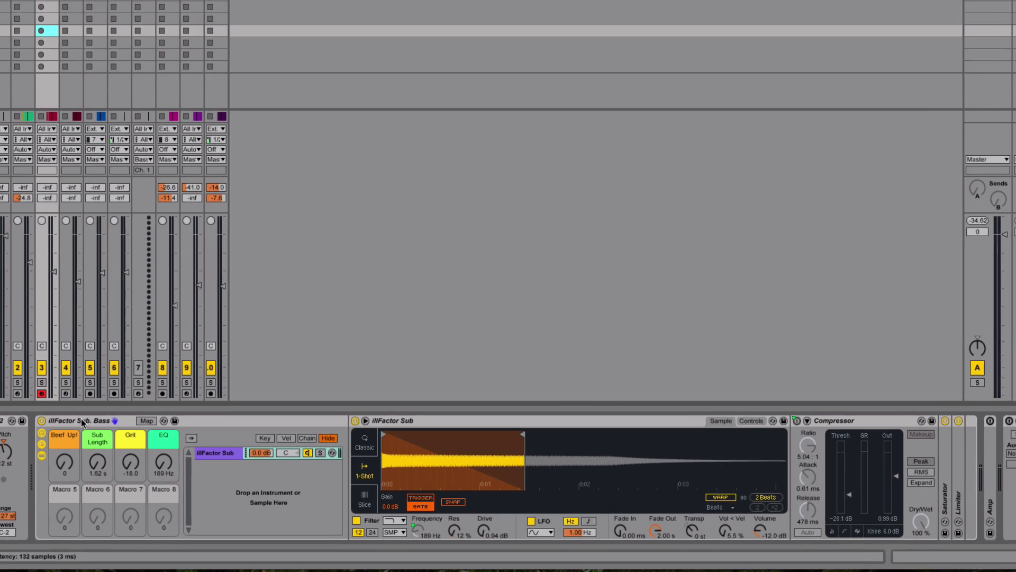
- Collapse the illFactor Sub. Bass rack and expand the folded Amp device on the Sub track
click(96, 441)
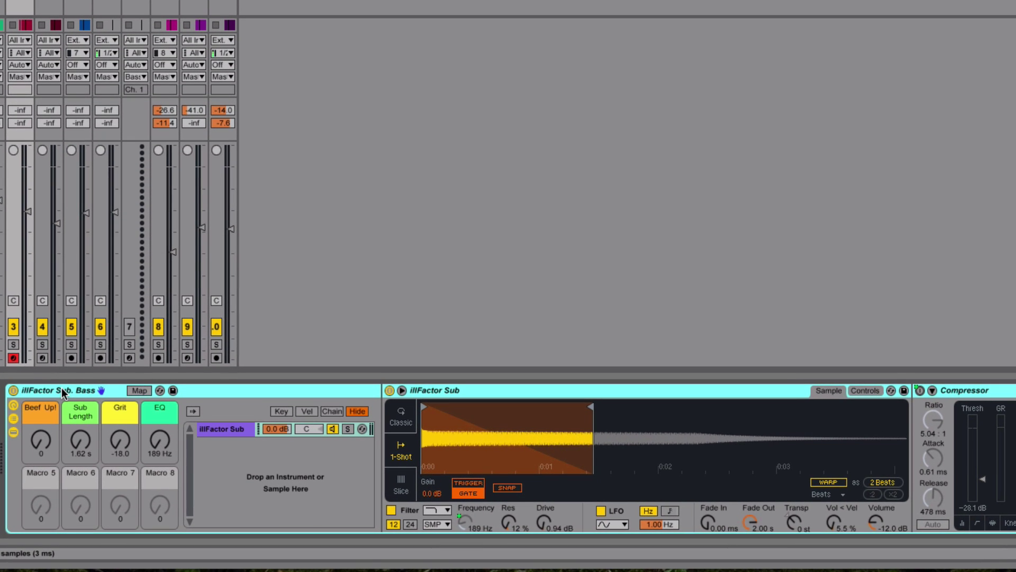
double_click(61, 390)
double_click(41, 441)
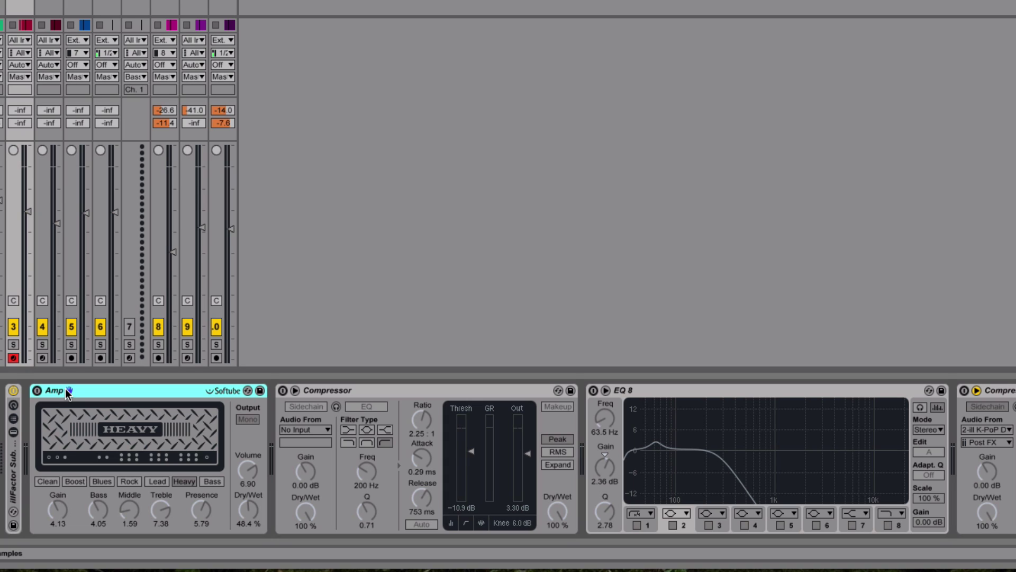
- Solo the Sub track and turn on its Amp device, keeping the Heavy model
click(13, 344)
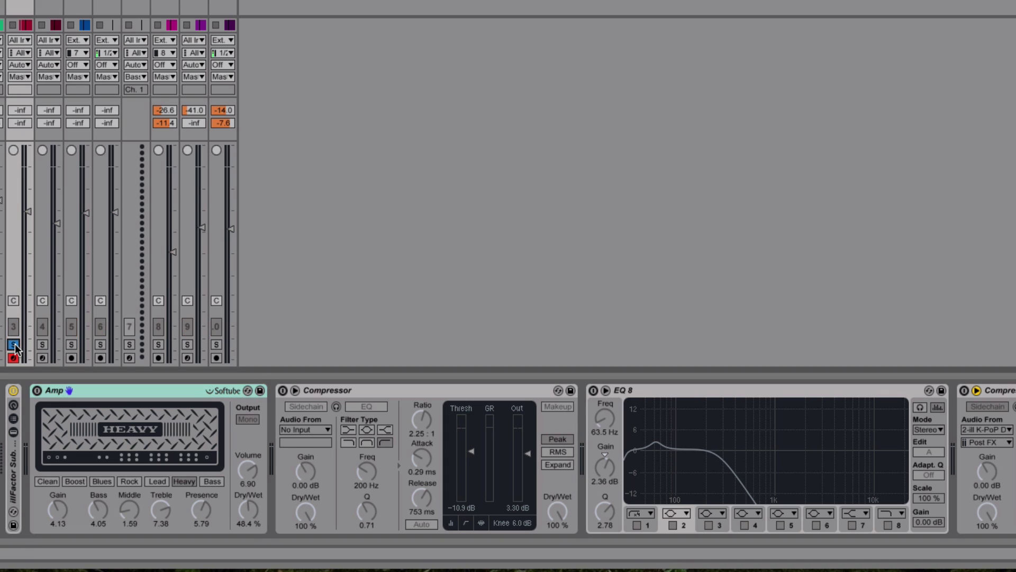
click(37, 391)
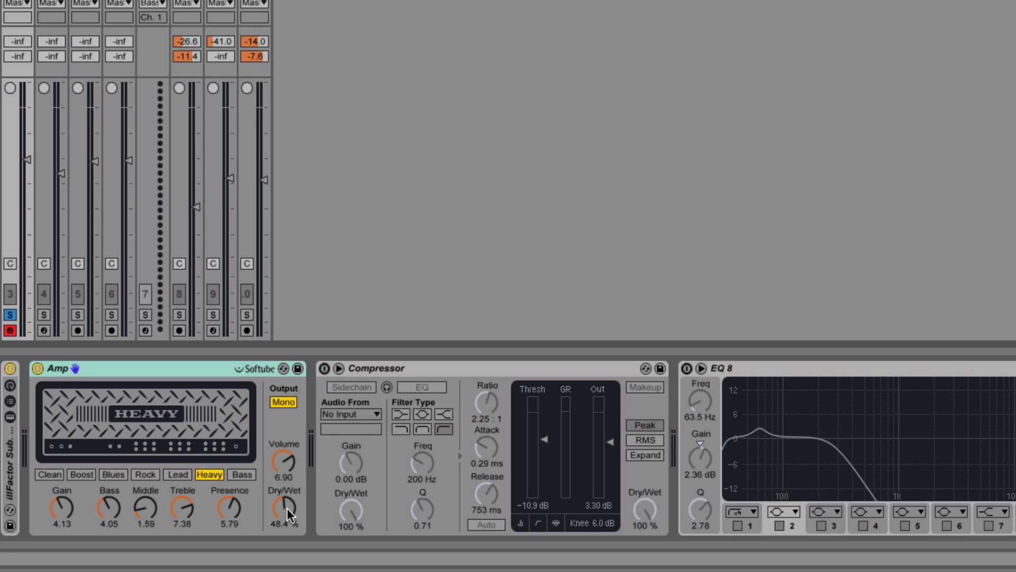
click(196, 365)
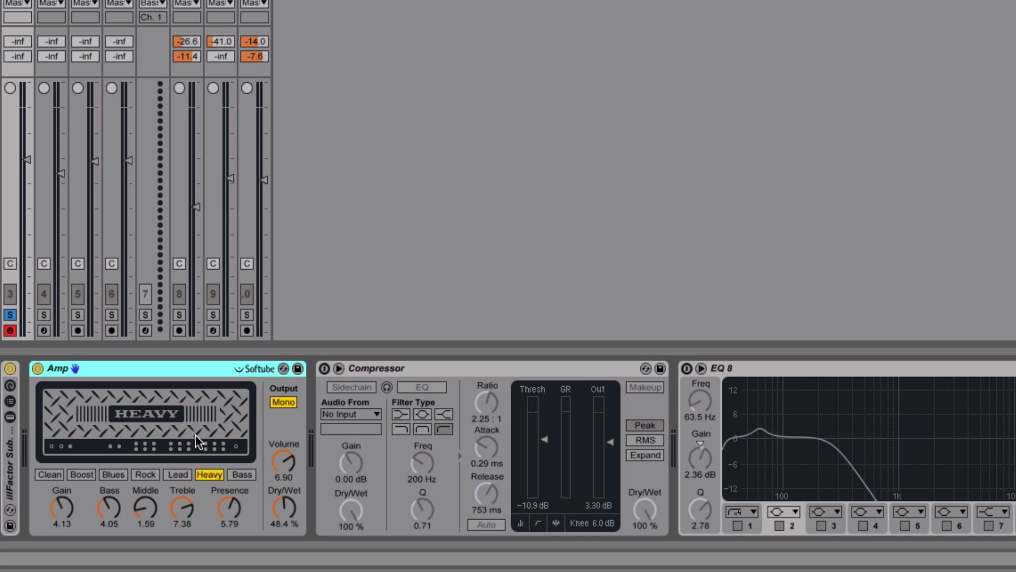
- Audition the Amp's Gain at about 9.06, return it to 4.13, and set Treble to 6.90
click(62, 510)
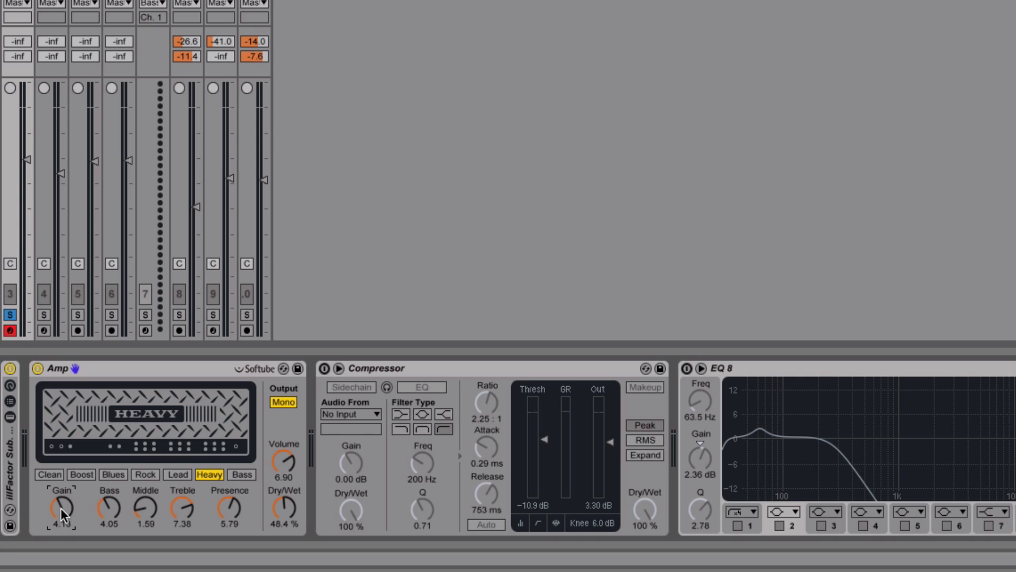
mouse_move(62, 508)
mouse_down()
mouse_move(61, 536)
mouse_move(61, 512)
mouse_up()
drag(58, 517, 58, 442)
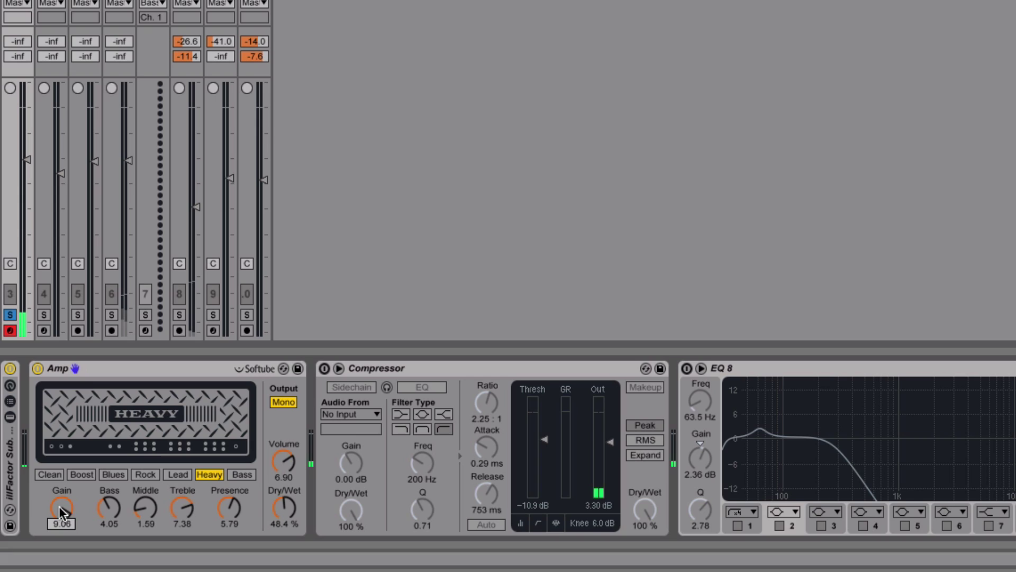
mouse_move(63, 506)
mouse_down()
mouse_move(63, 540)
mouse_move(64, 510)
mouse_up()
key(space)
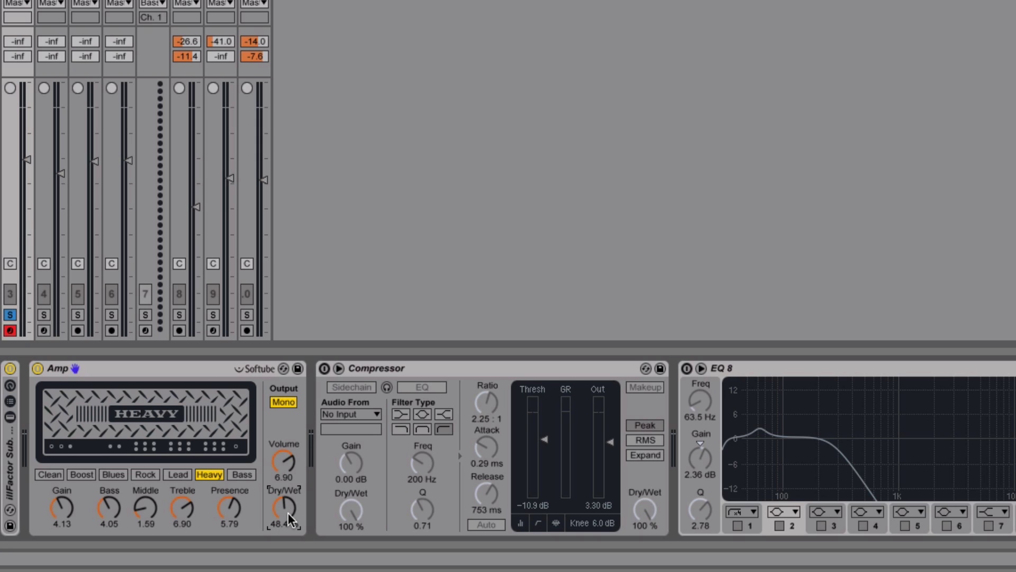
- Audition the Amp at 100 % Dry/Wet, and settle on 43.7 % Dry/Wet with Gain at 4.29
drag(288, 512, 288, 471)
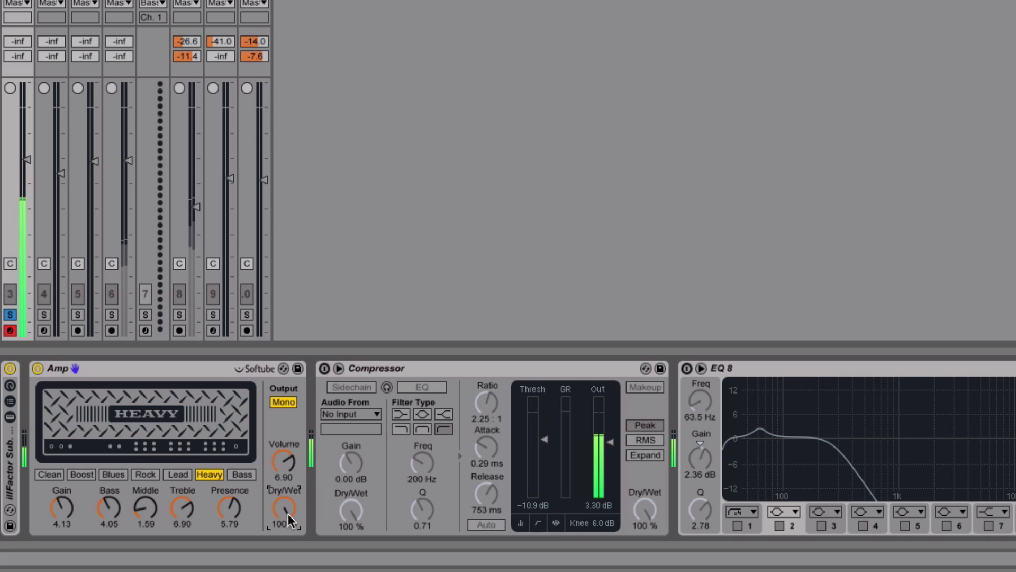
mouse_move(288, 514)
mouse_down()
mouse_move(288, 539)
mouse_move(288, 512)
mouse_up()
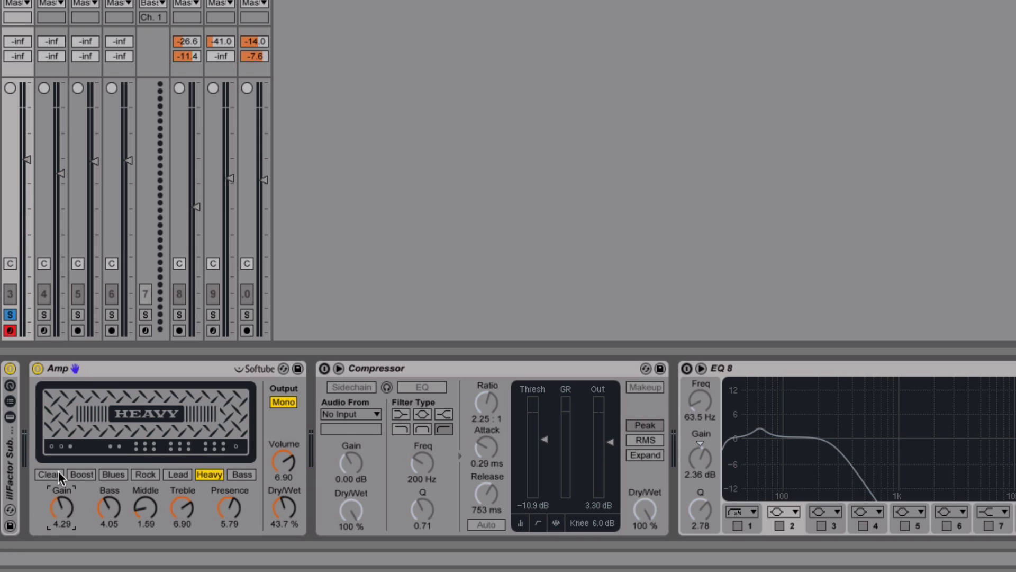
- Compare the sub bass with the Amp bypassed and active, and set the Amp's Gain to 4.45
click(37, 369)
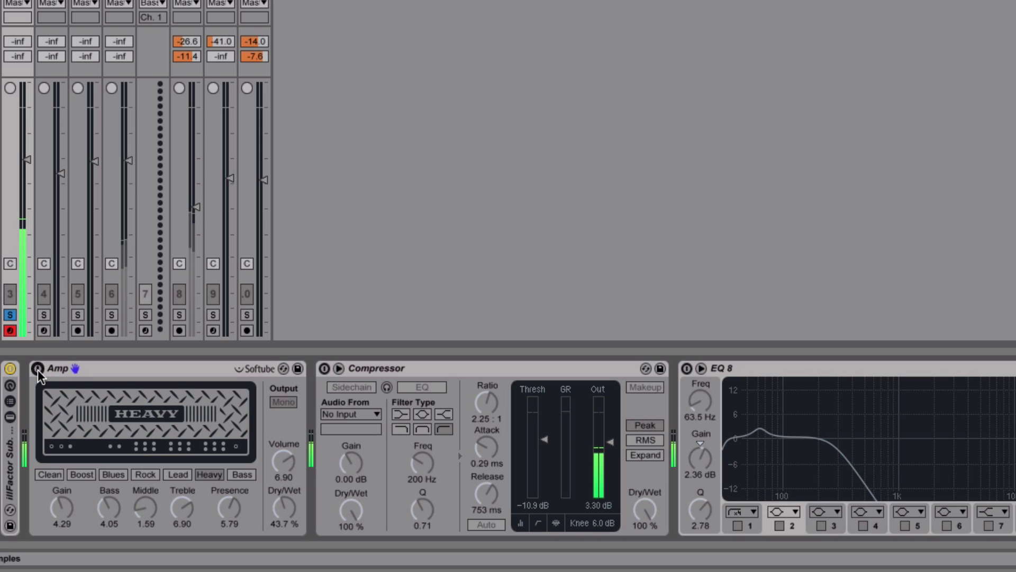
click(37, 369)
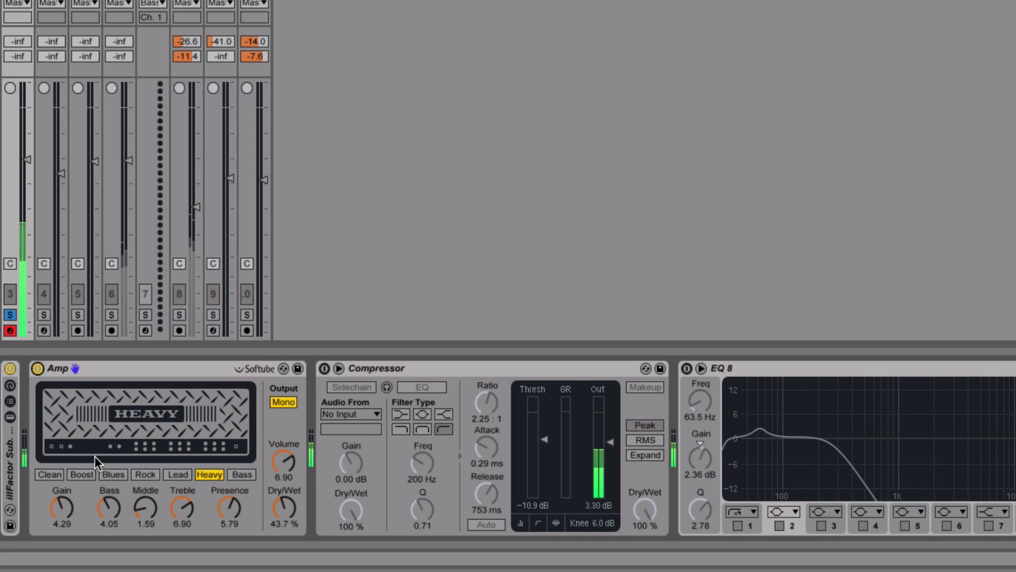
drag(81, 531, 84, 519)
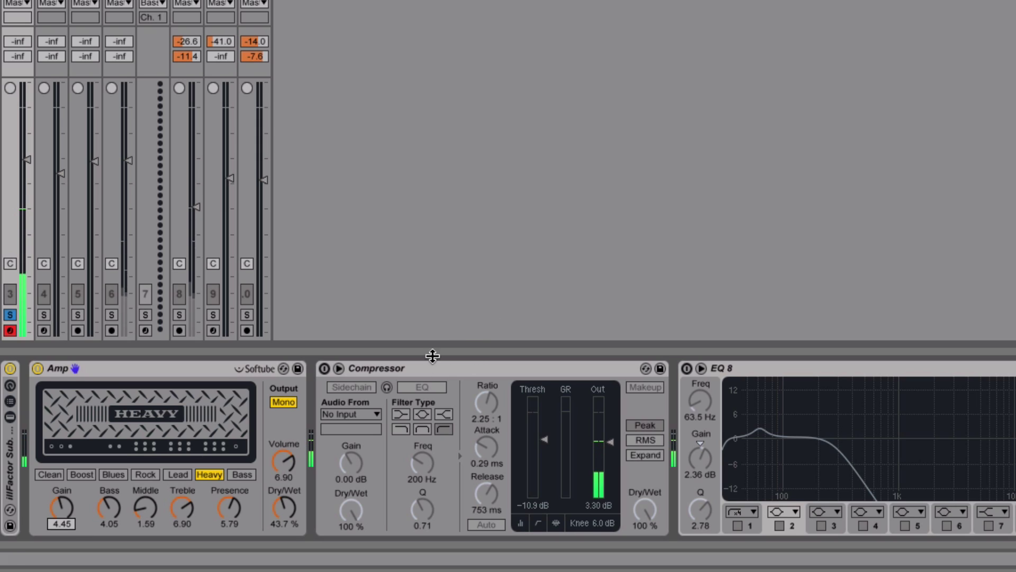
- Turn on the Compressor following the Amp and set its Attack to 0.24 ms
click(325, 368)
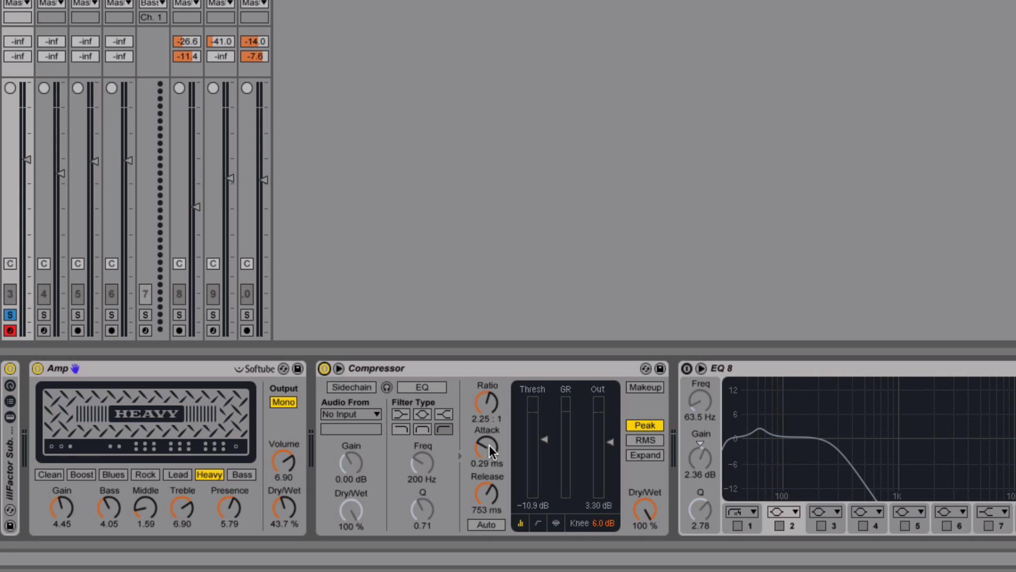
drag(490, 445, 489, 451)
click(490, 508)
- Watch the Compressor's gain reduction in its activity view during playback, and return to the collapsed view
click(557, 523)
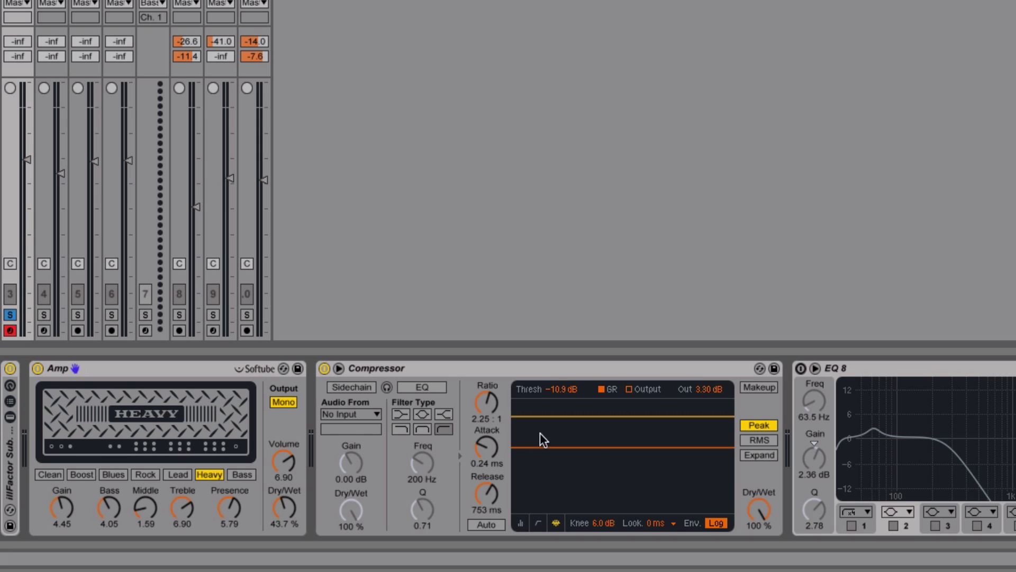
key(space)
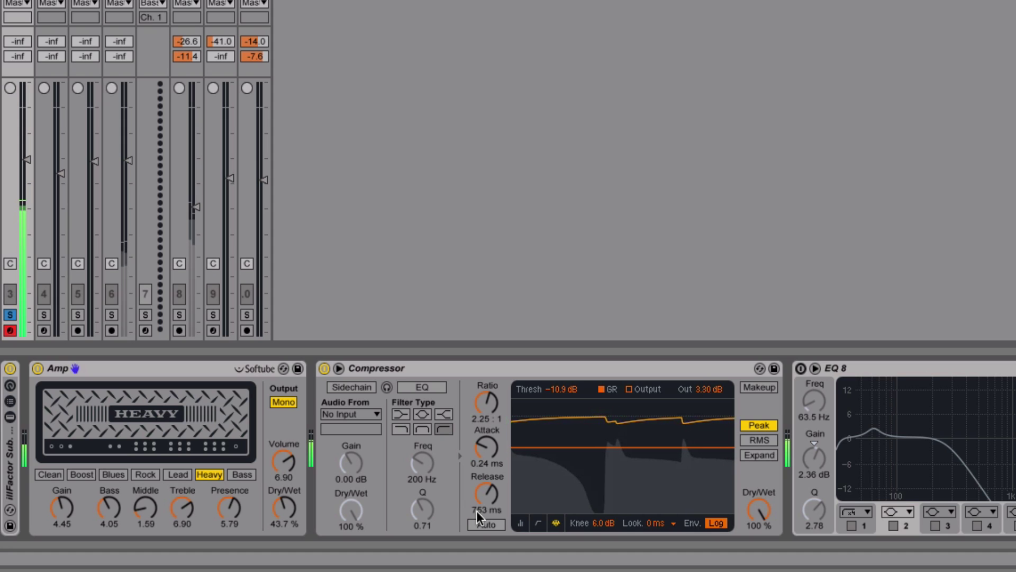
click(523, 524)
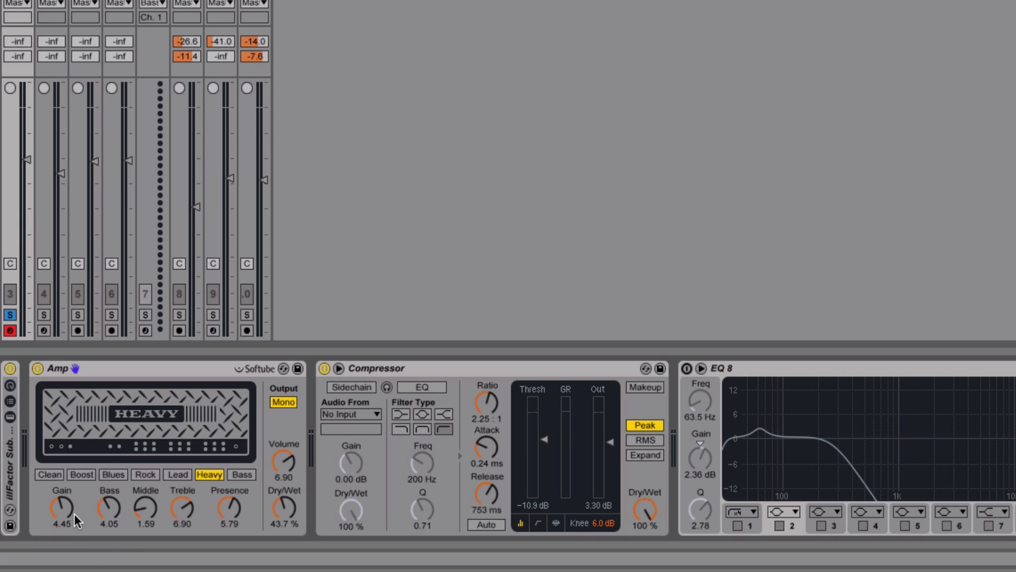
- Set the Amp's Gain to 4.92 and turn on the EQ 8 following the Compressor
drag(72, 515, 73, 504)
click(687, 368)
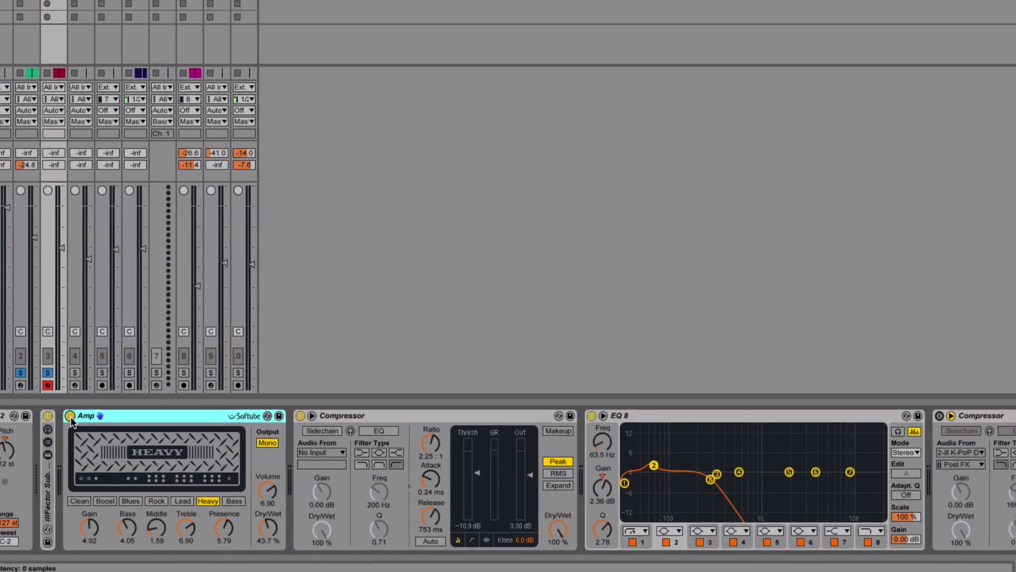
- Compare the bass against the drums with the Amp and the EQ 8 each bypassed and re-enabled
click(4, 408)
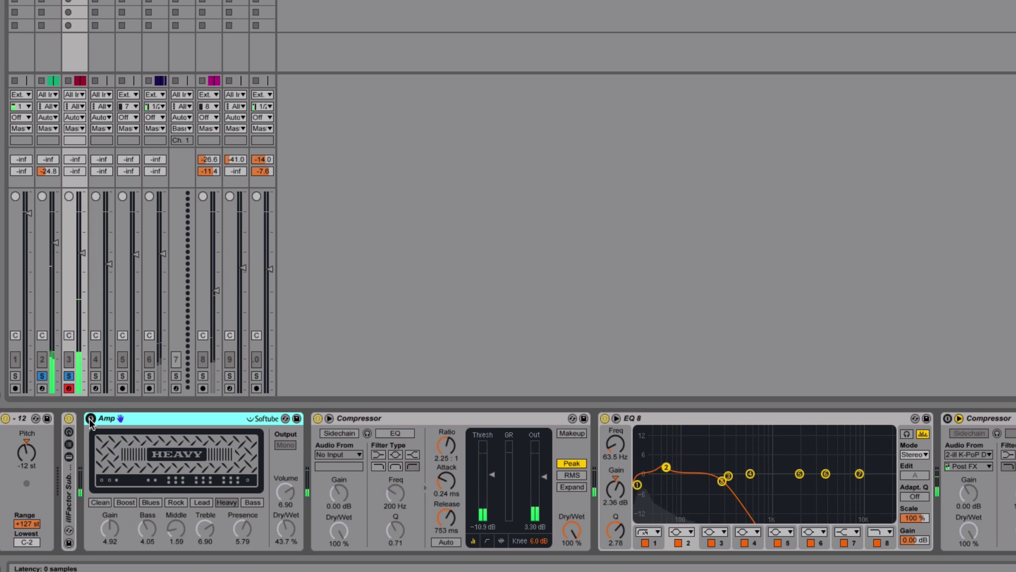
click(90, 418)
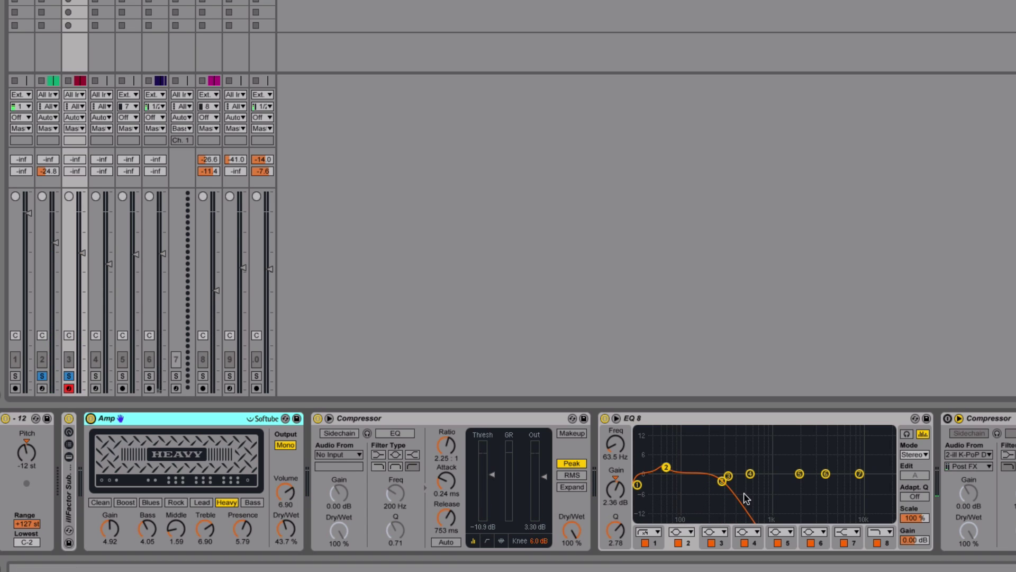
drag(880, 507, 737, 460)
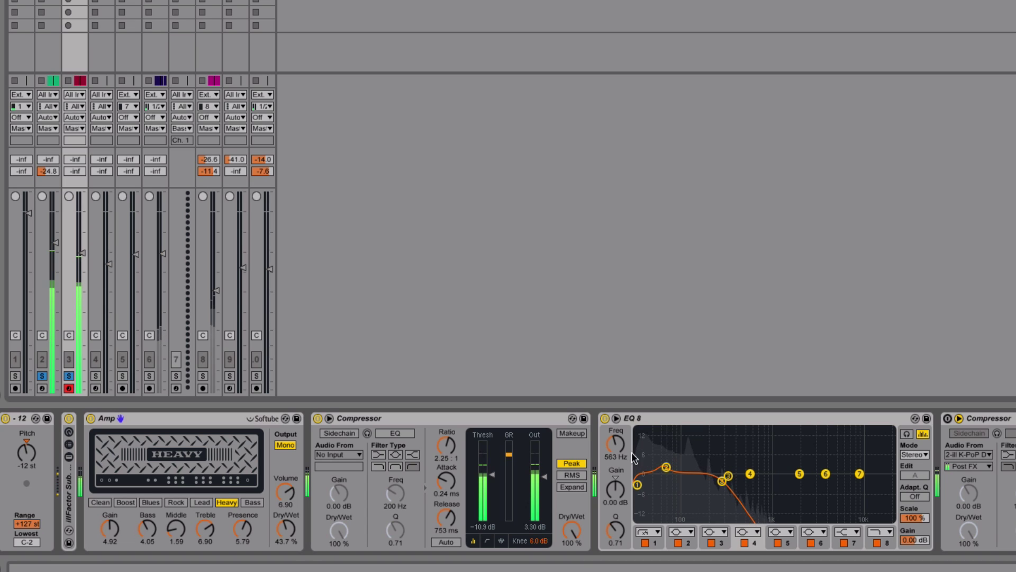
click(604, 418)
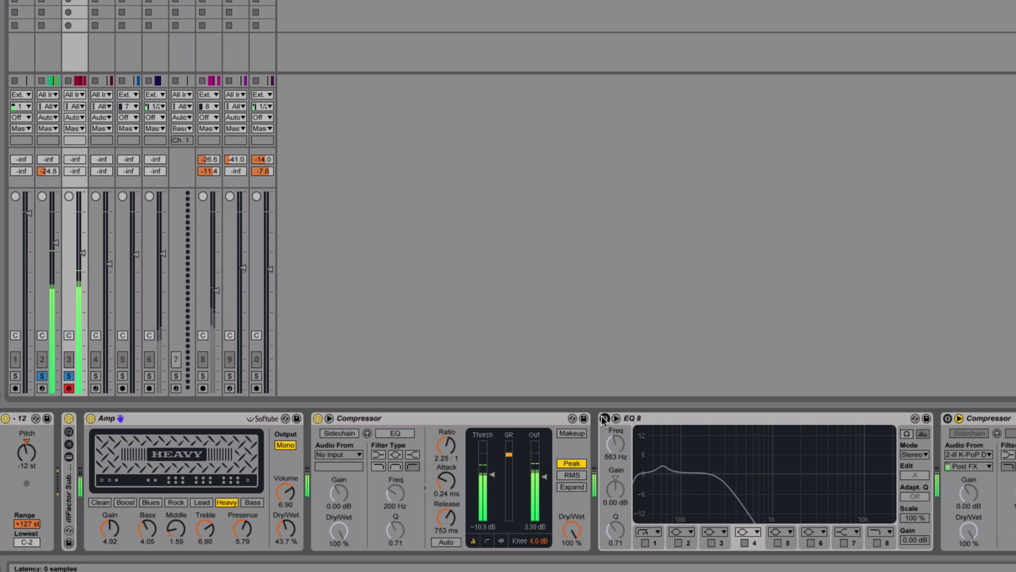
click(604, 419)
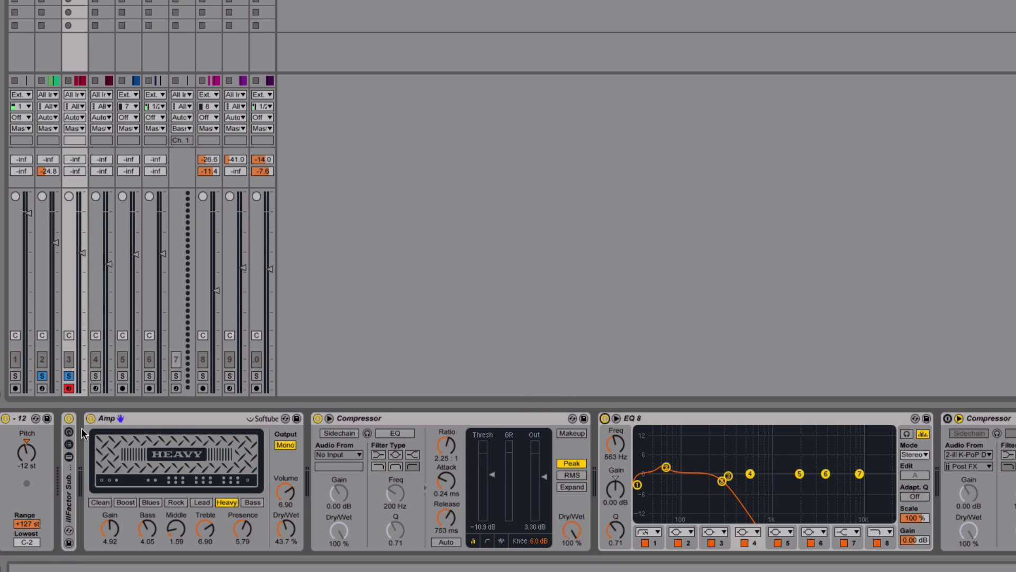
- Bypass the EQ 8 and audition the Amp's Lead, Rock, Blues, Boost and Bass models against the drums
click(164, 423)
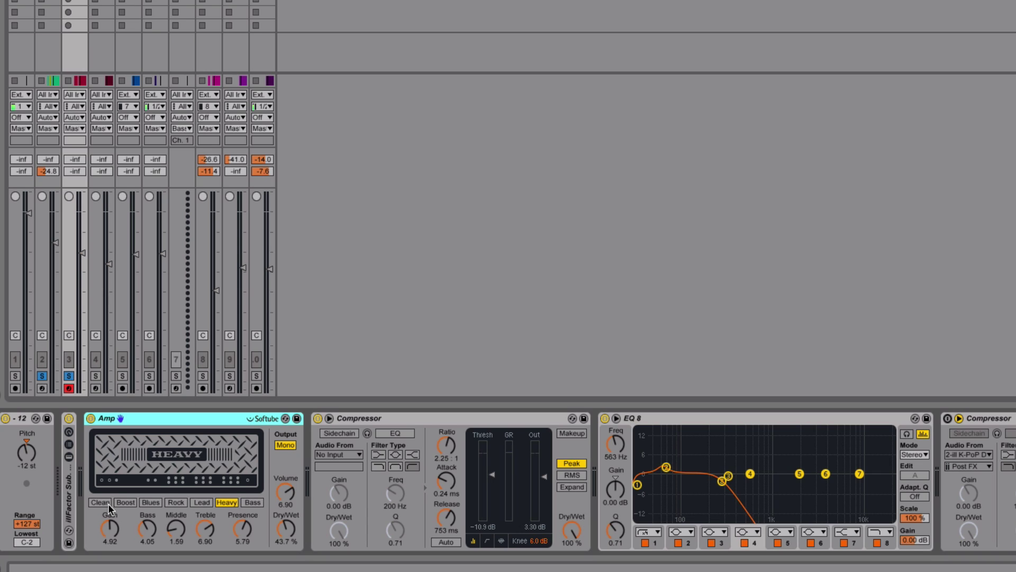
click(605, 418)
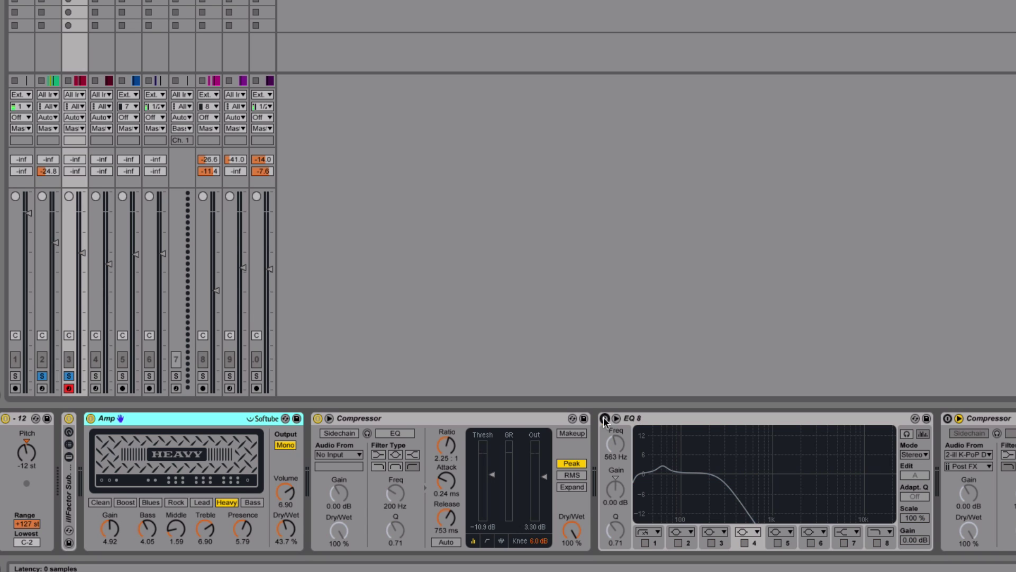
click(202, 502)
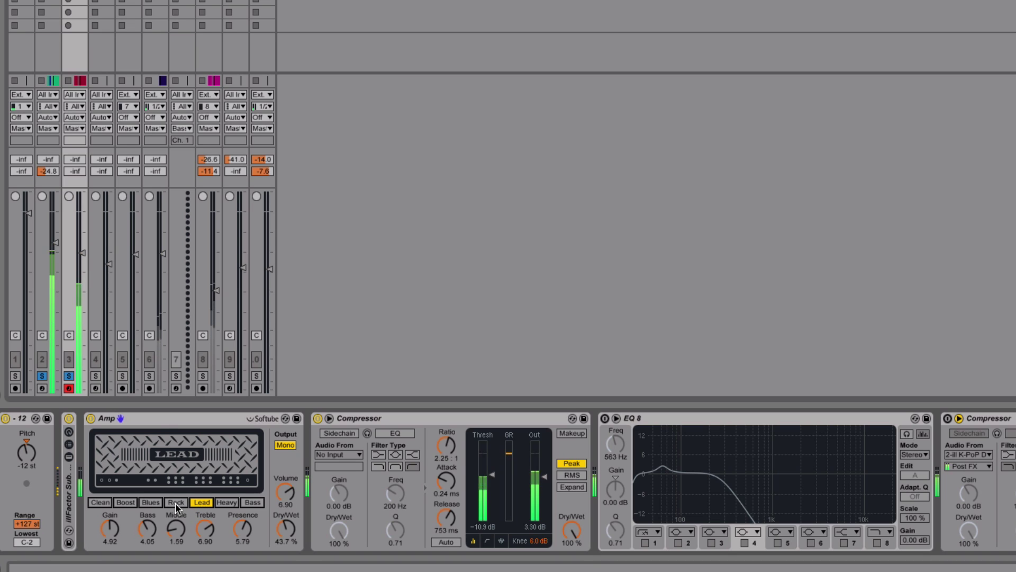
click(176, 503)
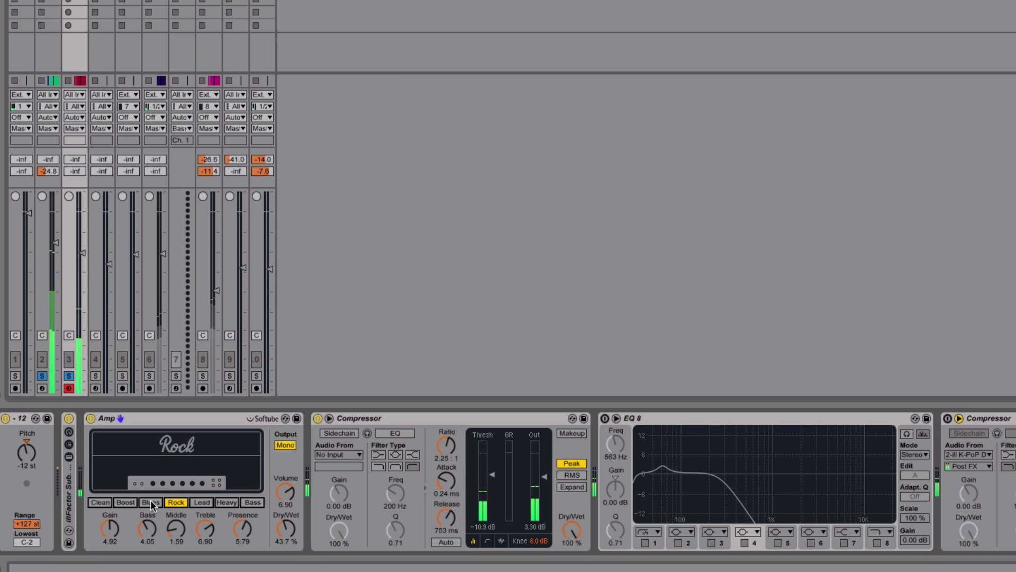
click(151, 503)
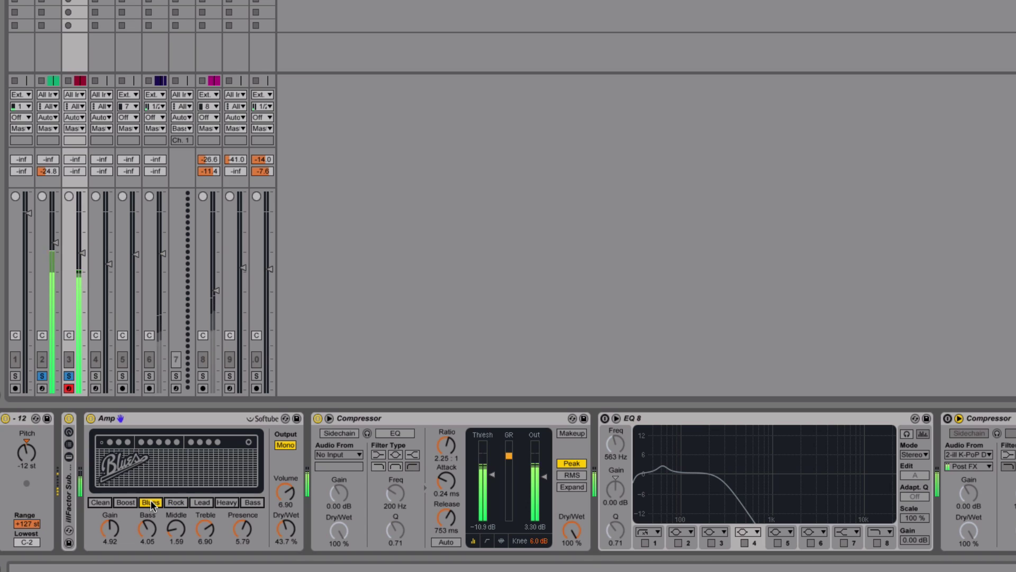
click(125, 503)
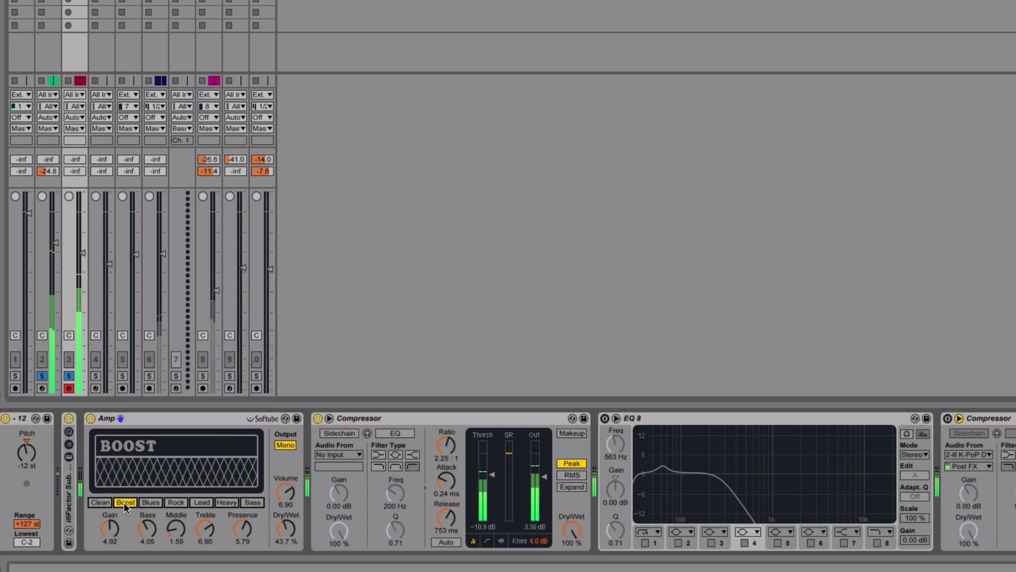
click(202, 503)
click(253, 503)
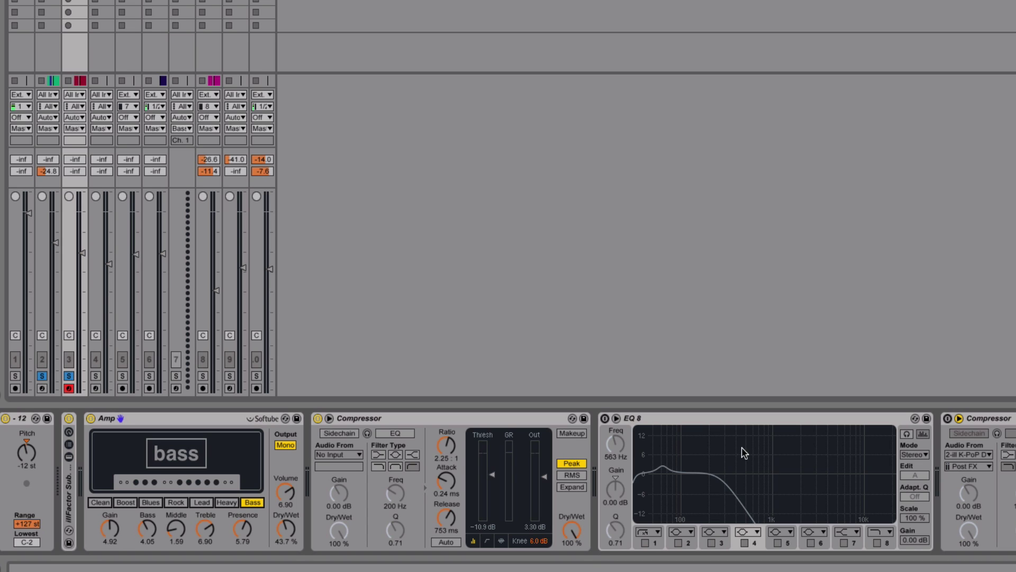
drag(779, 452, 885, 515)
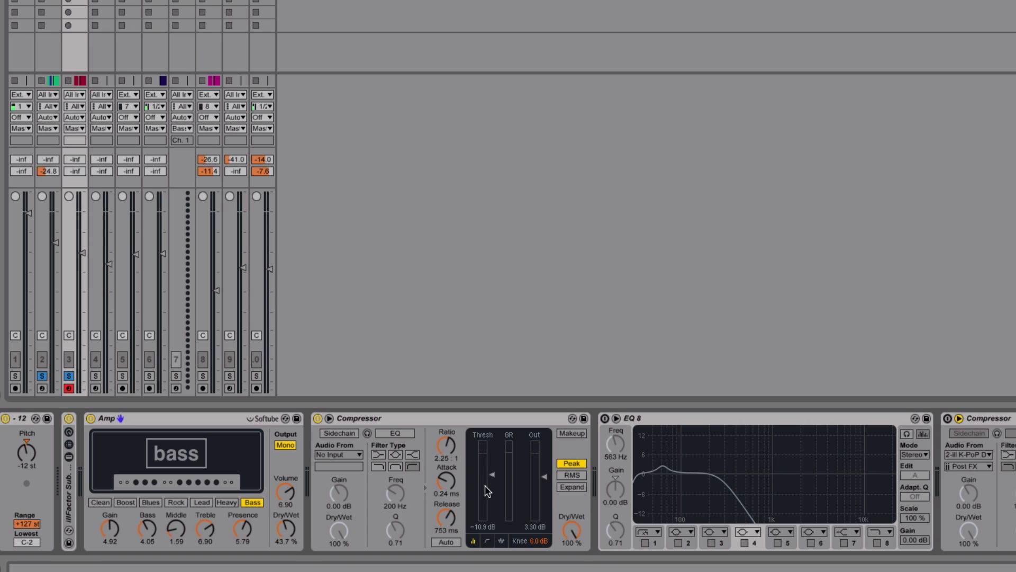
- Return the Amp to the Heavy model and turn the EQ 8 back on
click(227, 502)
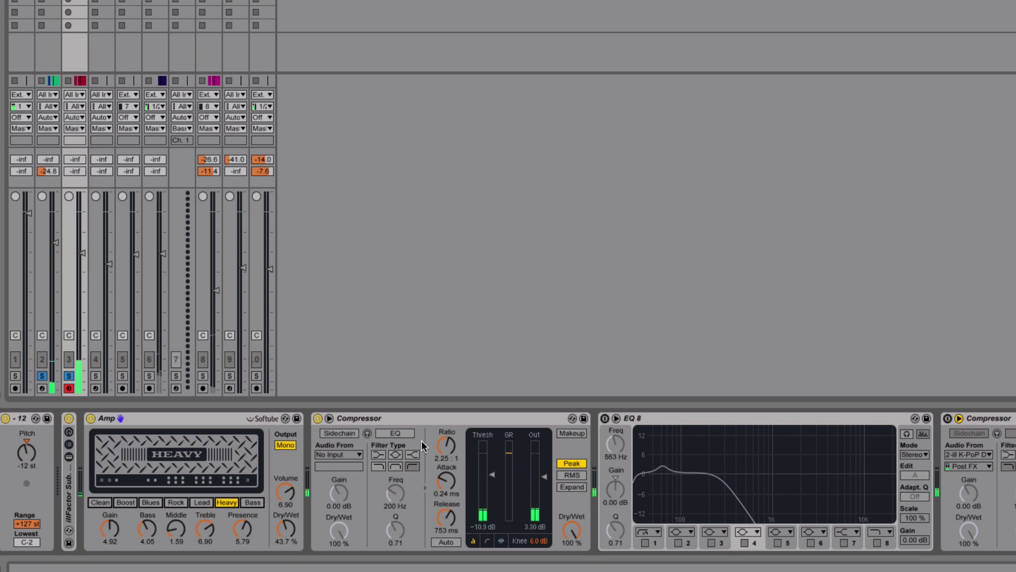
click(610, 423)
drag(760, 500, 868, 471)
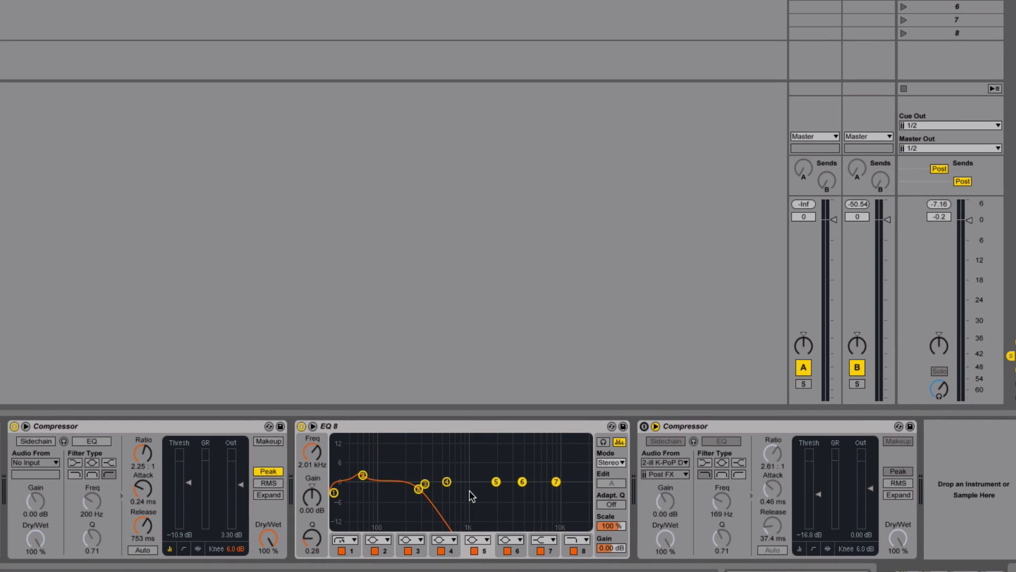
- Turn on the last Compressor with 2-ill K-PoP Drums as its sidechain source, and review the tap points, keeping Post FX
click(643, 427)
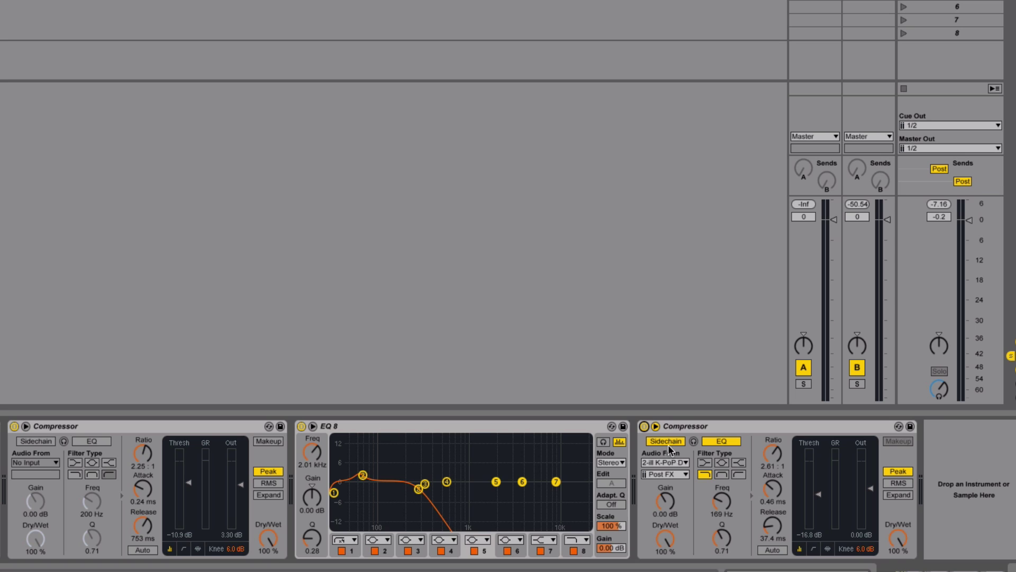
click(674, 463)
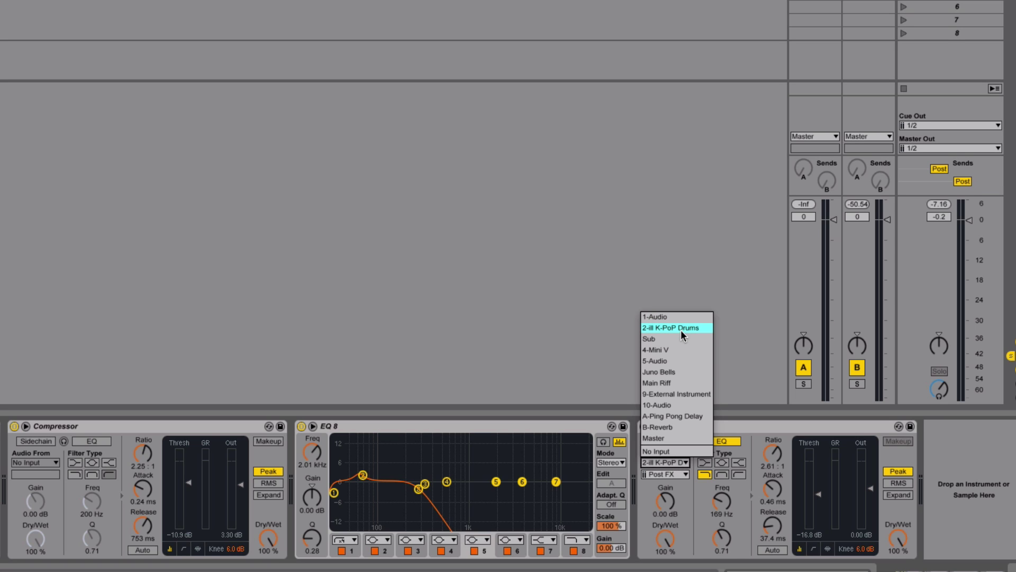
click(662, 329)
click(681, 475)
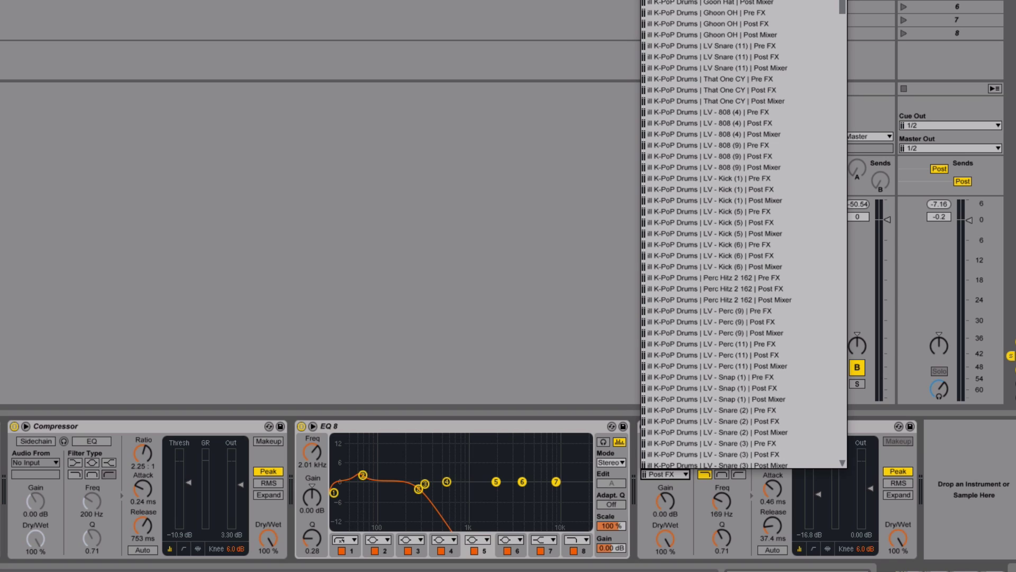
key(Escape)
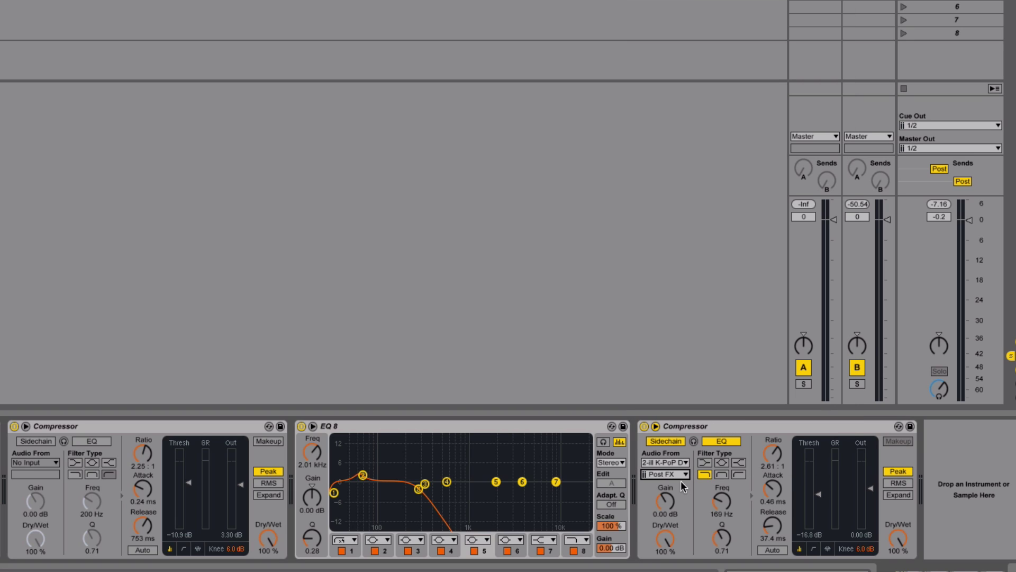
- Switch the sidechain EQ off and back on, and select its filter frequency control
click(720, 442)
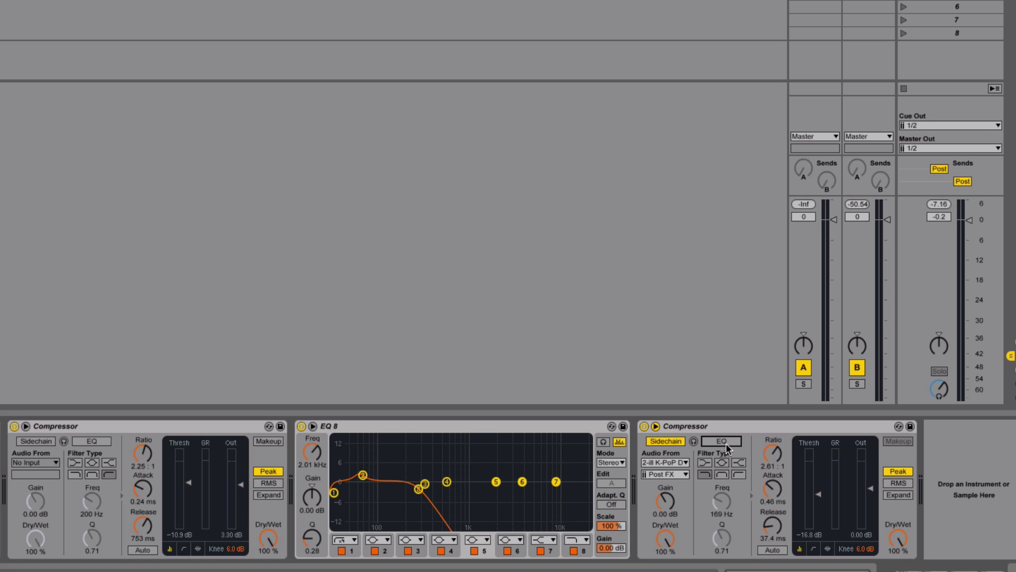
click(724, 443)
click(725, 496)
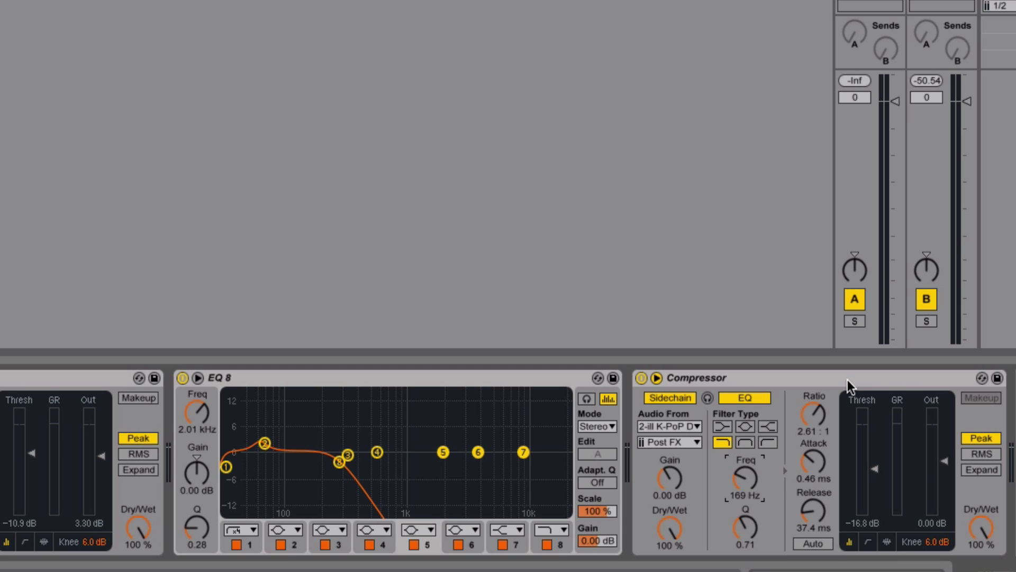
- Fold the EQ 8 and compare the bass with the sidechained Compressor bypassed and active during playback
double_click(535, 374)
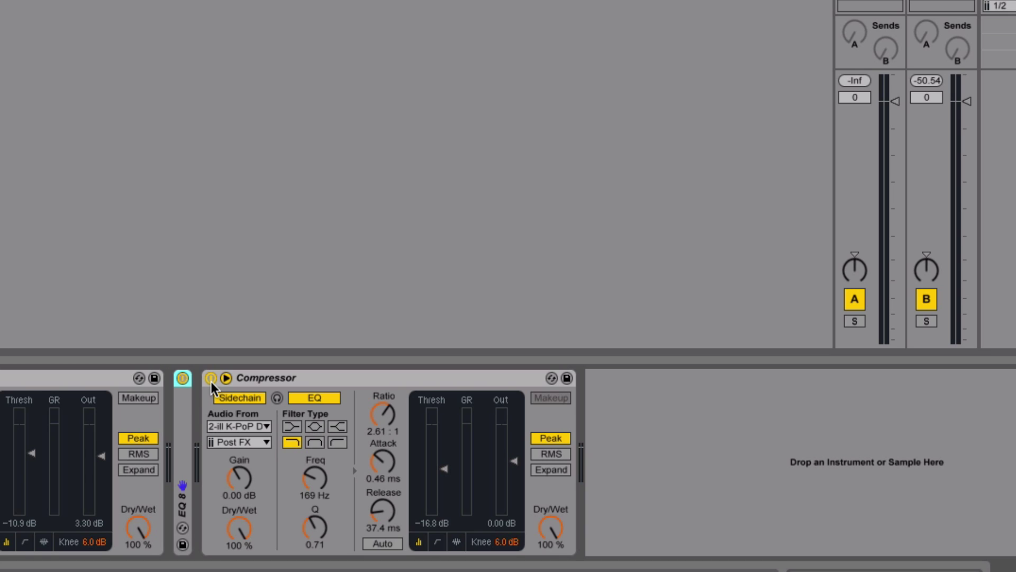
key(space)
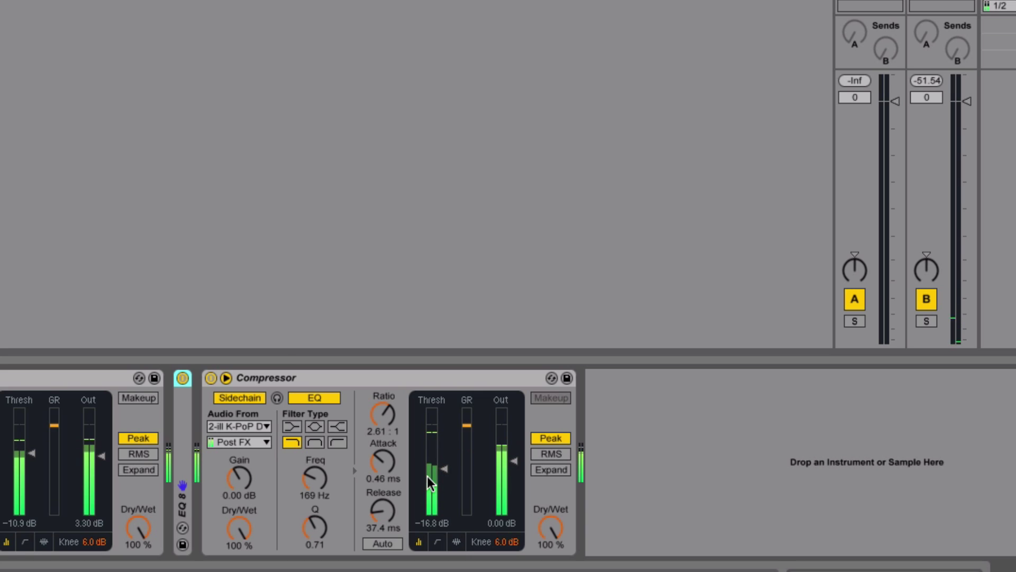
click(211, 378)
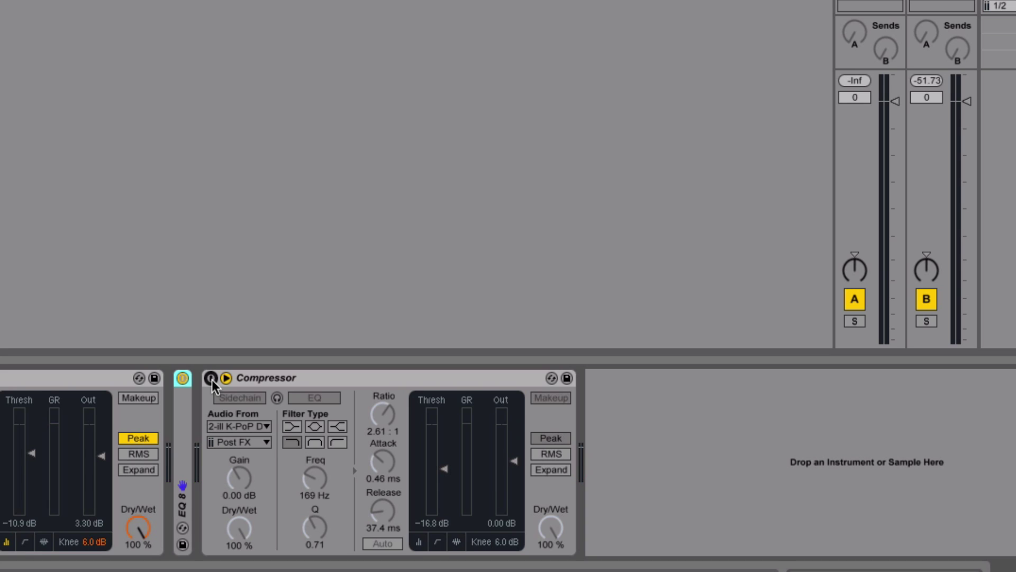
click(211, 378)
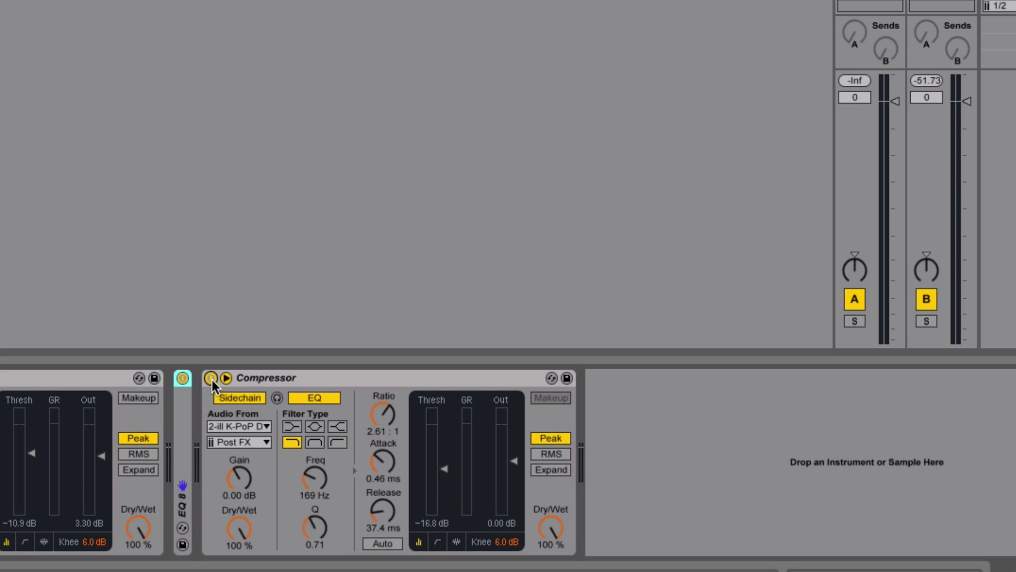
key(space)
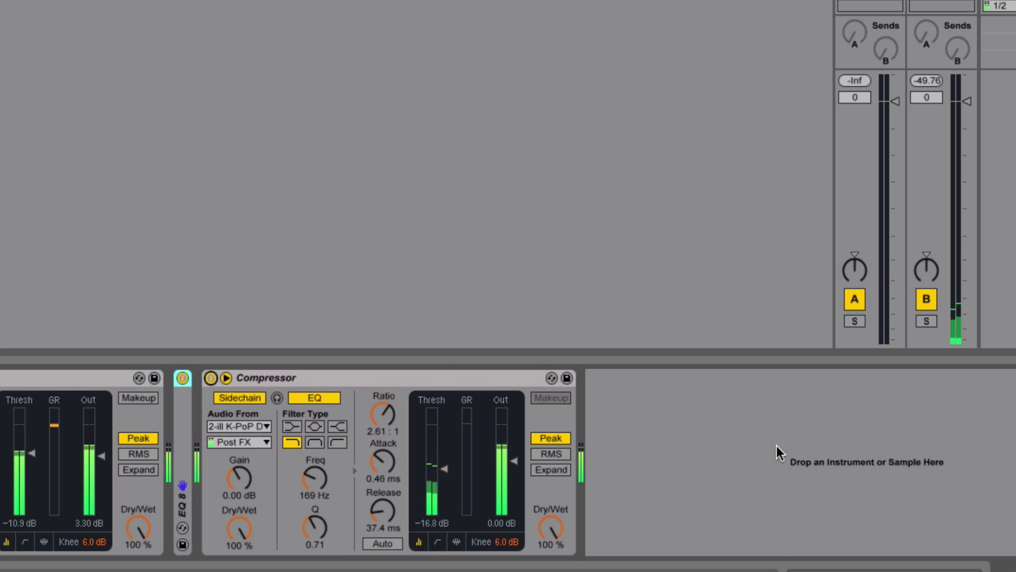
key(space)
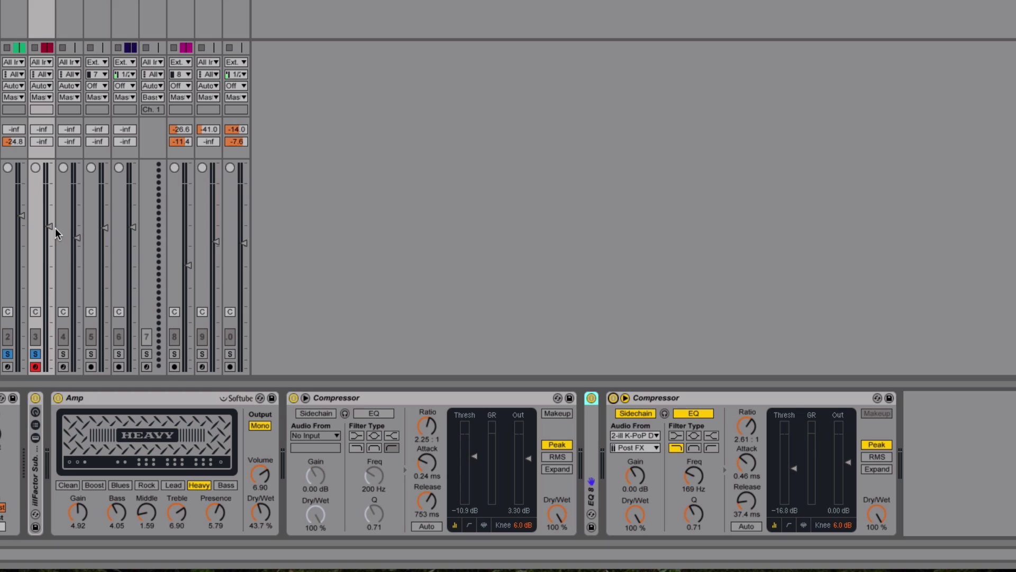
- Unsolo the drum and sub tracks and balance the full mix by slightly raising track 3's volume and lowering track 4's
click(33, 353)
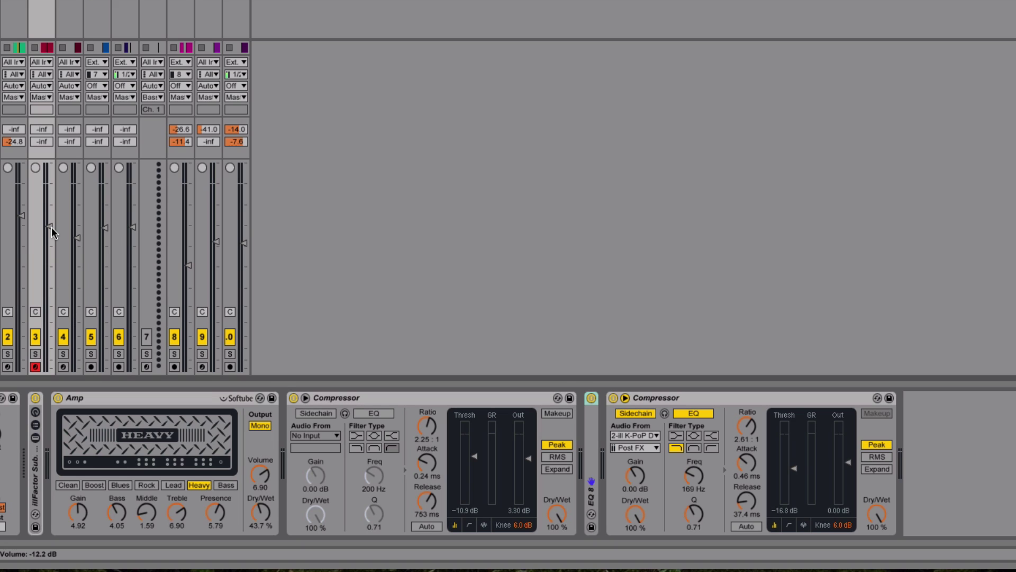
drag(53, 231, 53, 228)
key(space)
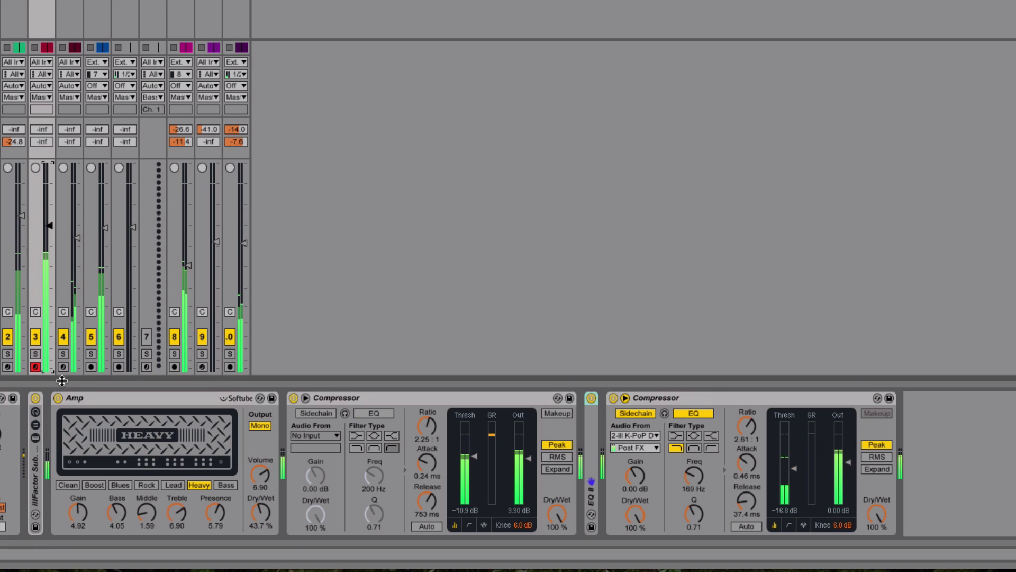
click(78, 239)
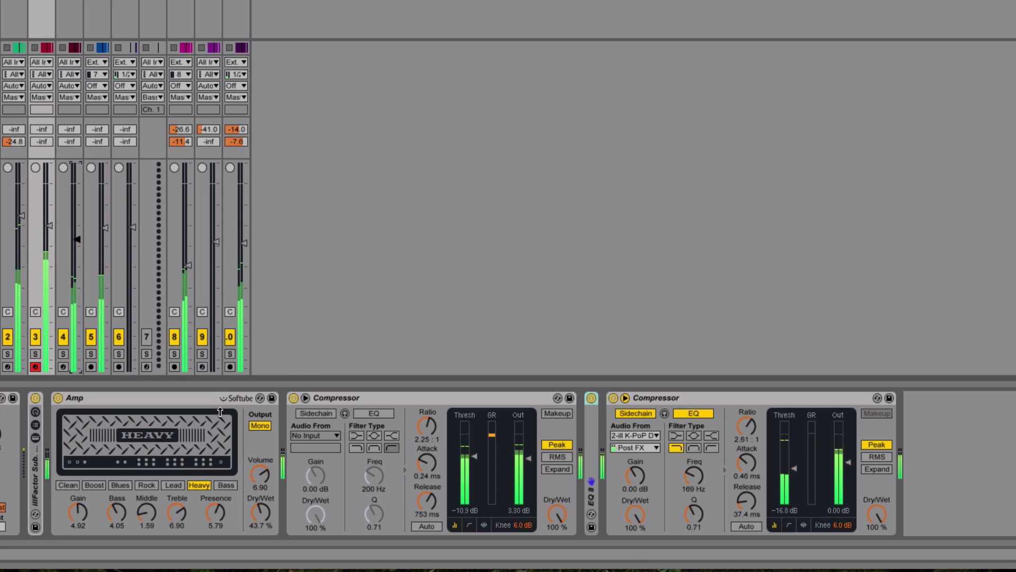
- Compare the sub bass in the full mix with the Amp bypassed and re-enabled
click(58, 398)
click(58, 397)
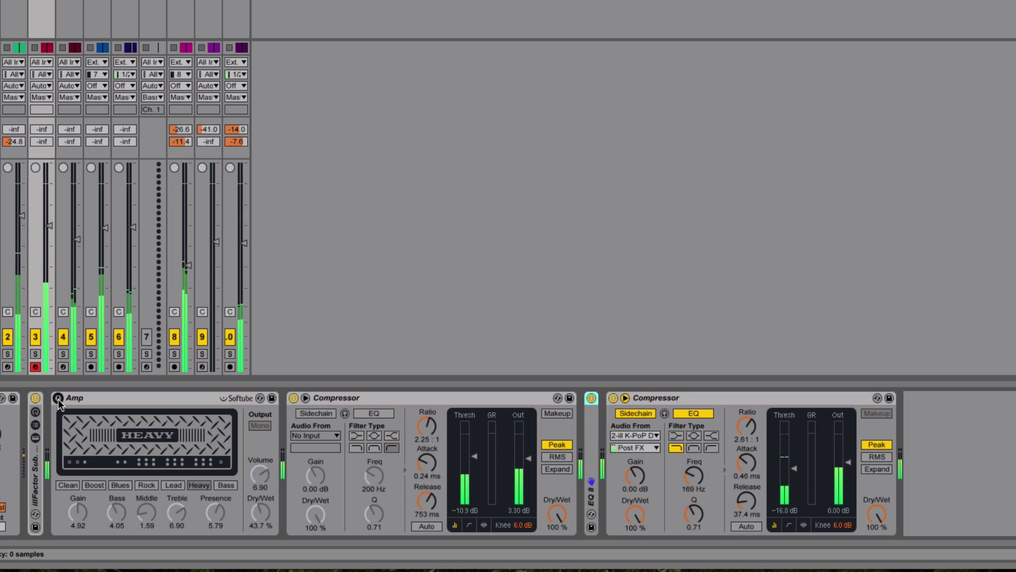
click(58, 398)
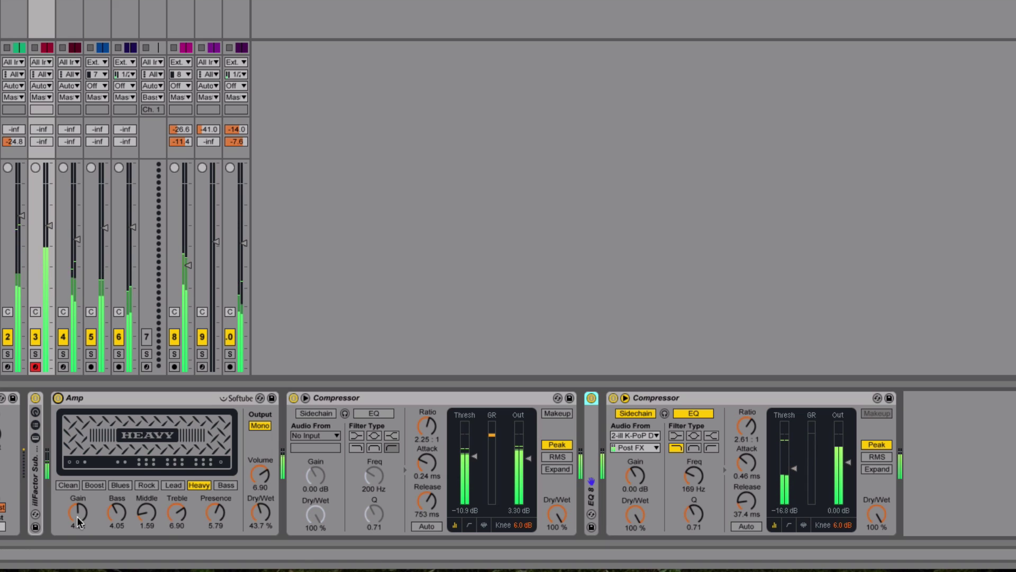
- Set the Amp's Dry/Wet to 56.3 % and raise its Bass slightly
mouse_move(263, 515)
mouse_down()
mouse_move(263, 505)
mouse_move(264, 515)
mouse_up()
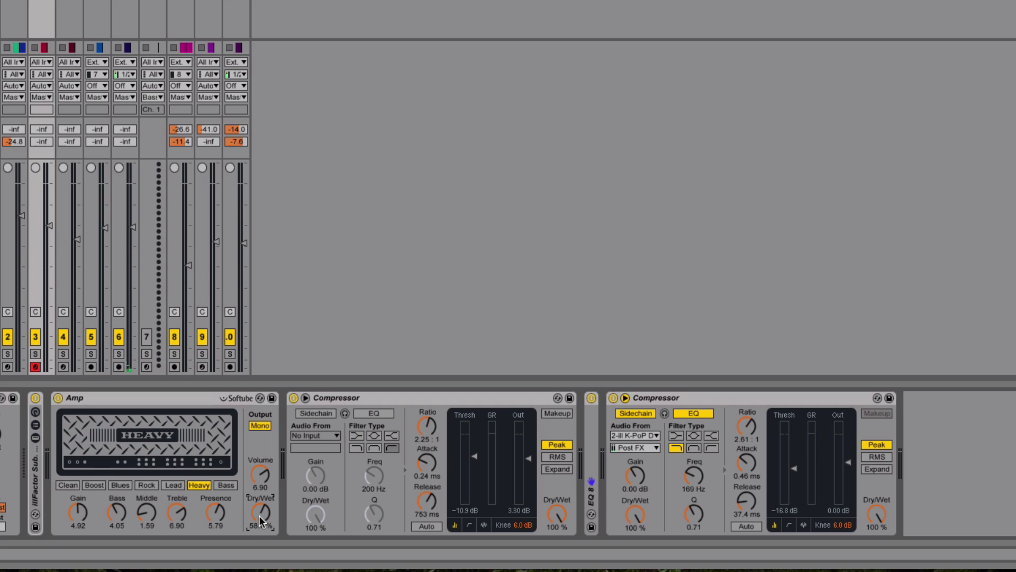
drag(267, 518, 267, 522)
drag(118, 518, 120, 521)
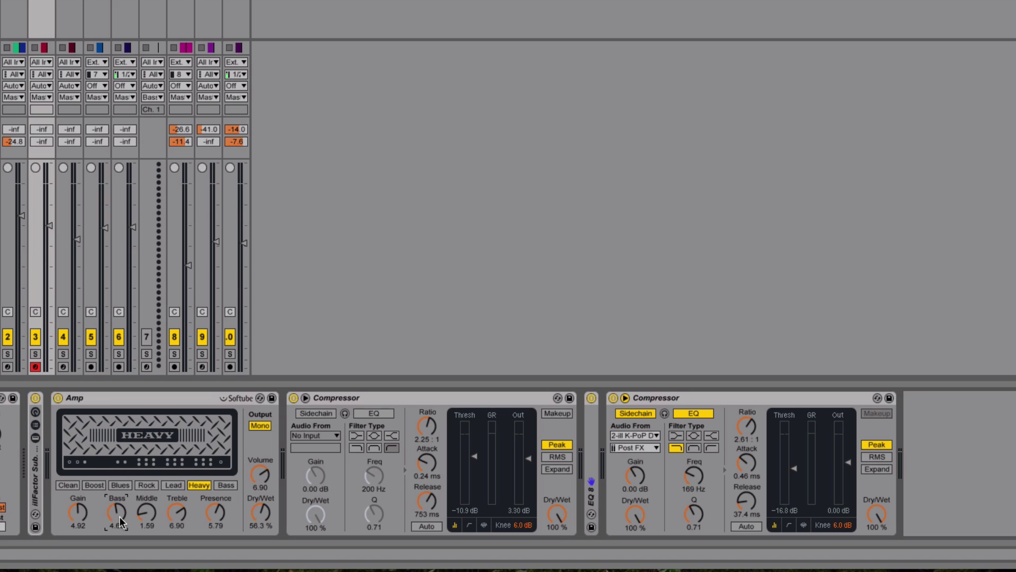